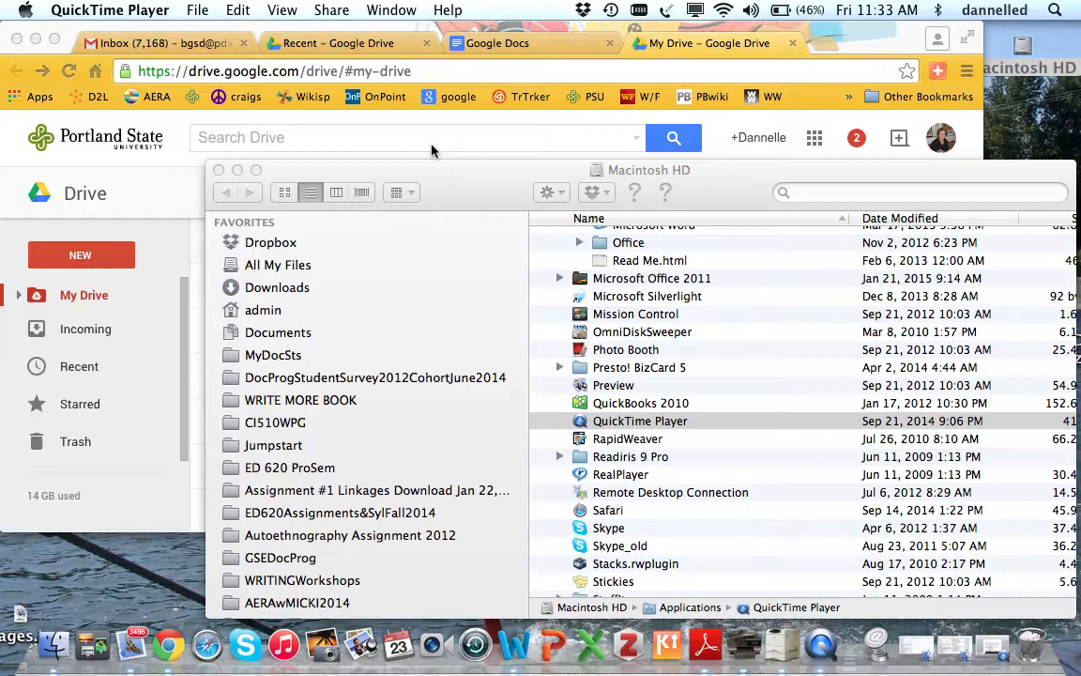
- Open the Portland State University home page from the PSU bookmark
{"action": "left_click", "coordinate": [590, 103]}
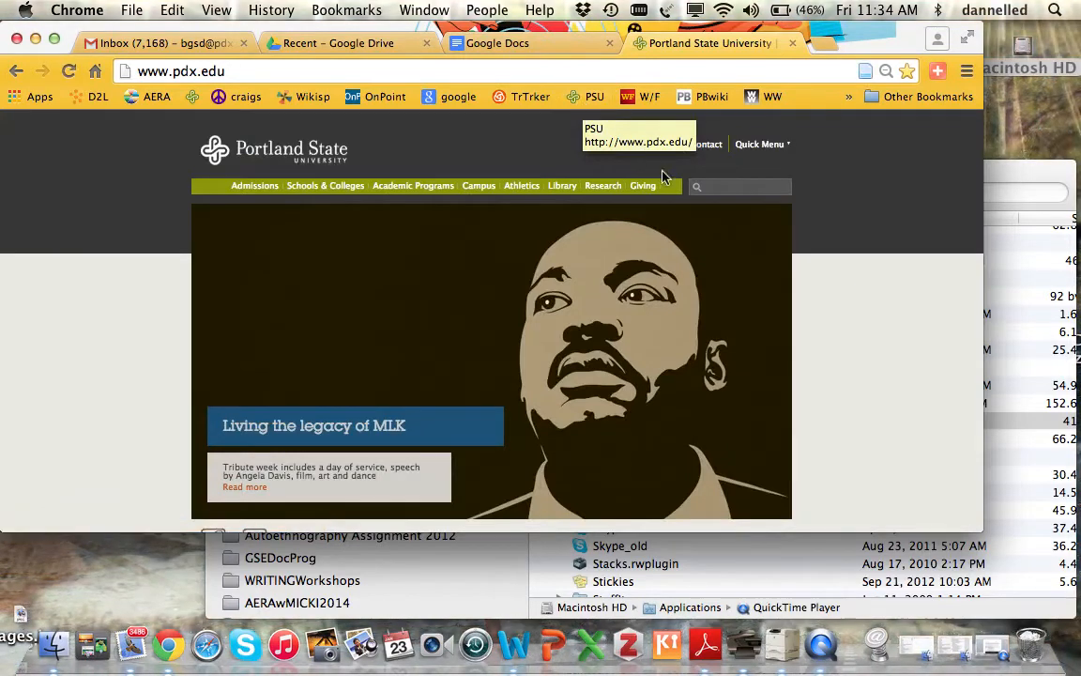
- Search the PSU site for 'IRB proposal'
{"action": "left_click", "coordinate": [713, 186]}
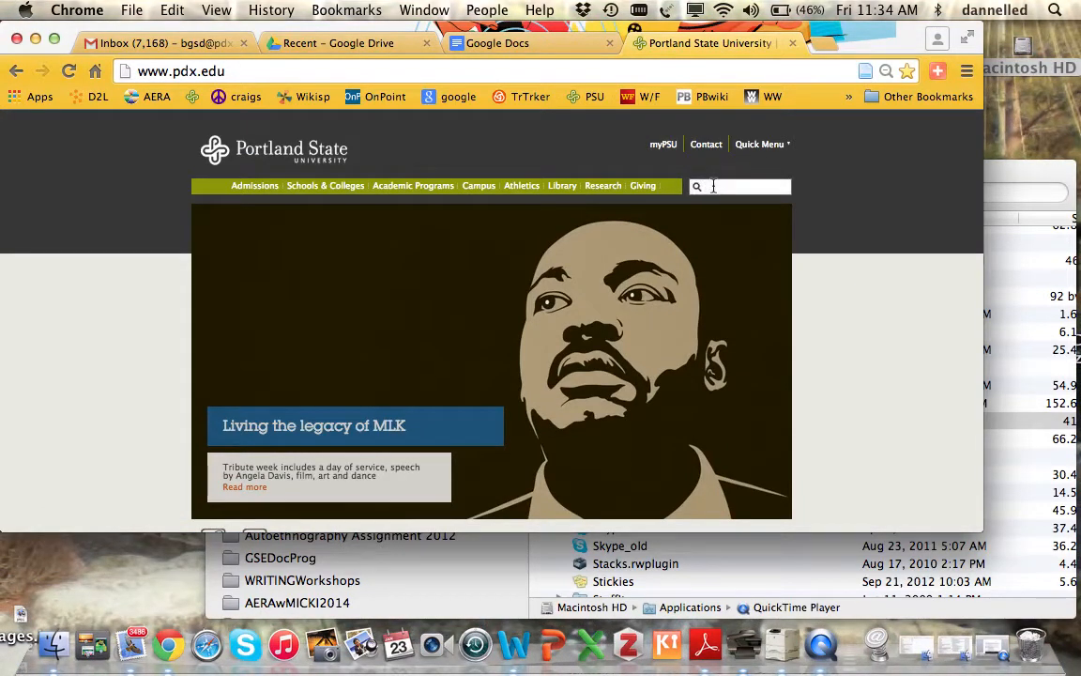
{"action": "type", "text": "Irb"}
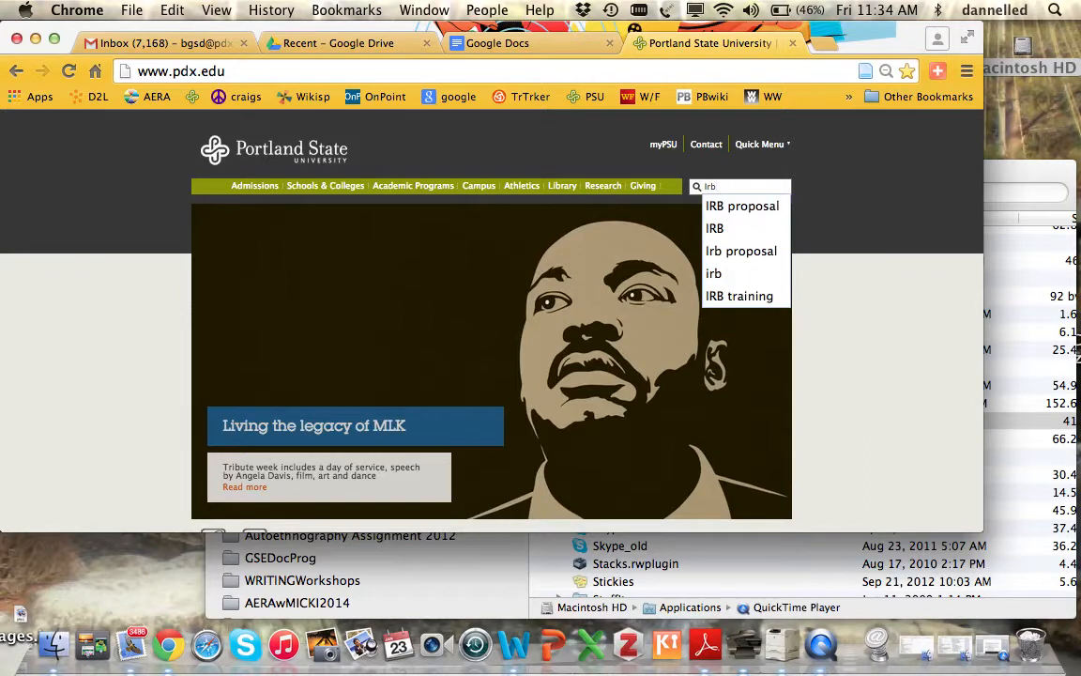
{"action": "left_click", "coordinate": [737, 206]}
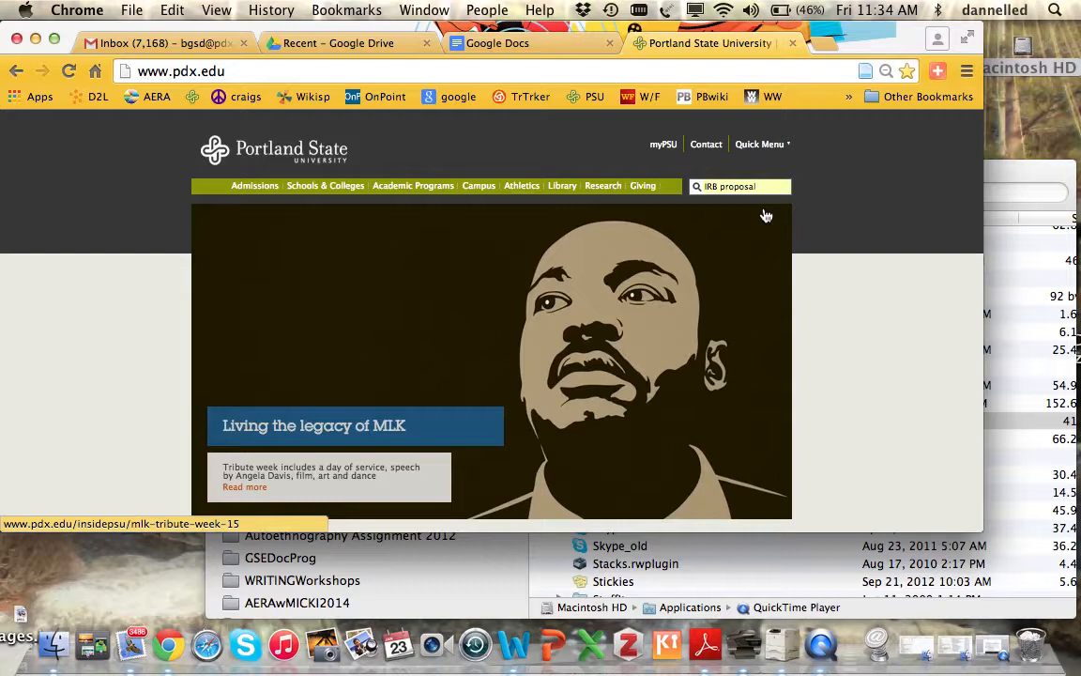
{"action": "key", "text": "Return"}
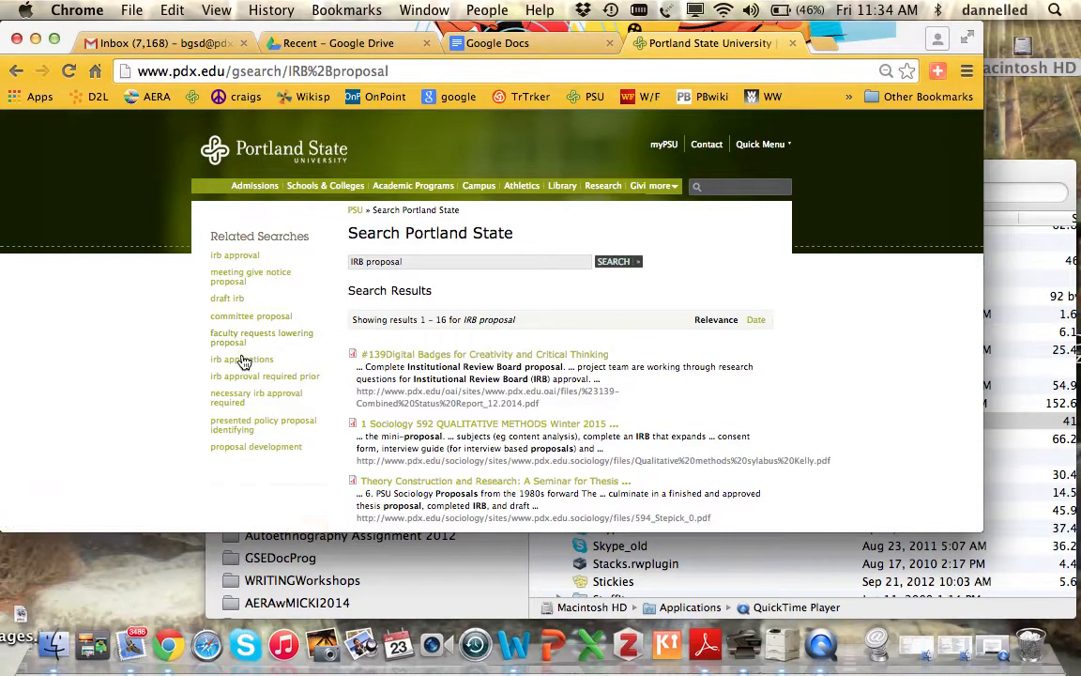
- Switch the search to 'irb applications', open the IRB FAQs page and follow it to Research Integrity
{"action": "left_click", "coordinate": [243, 365]}
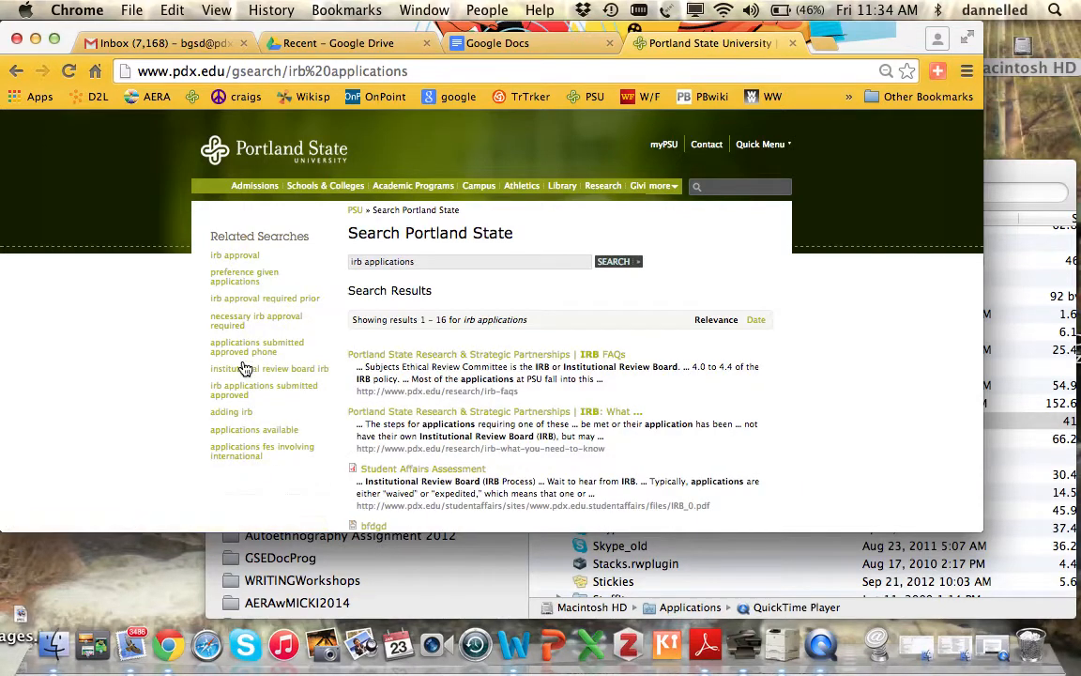
{"action": "left_click", "coordinate": [541, 364]}
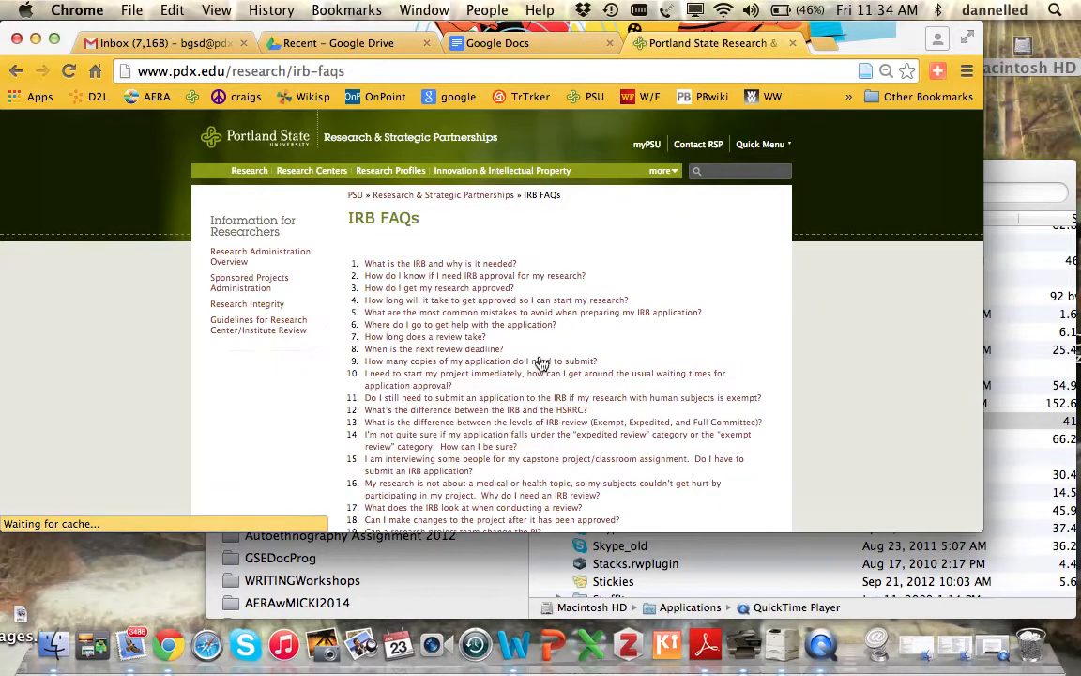
{"action": "left_click", "coordinate": [266, 306]}
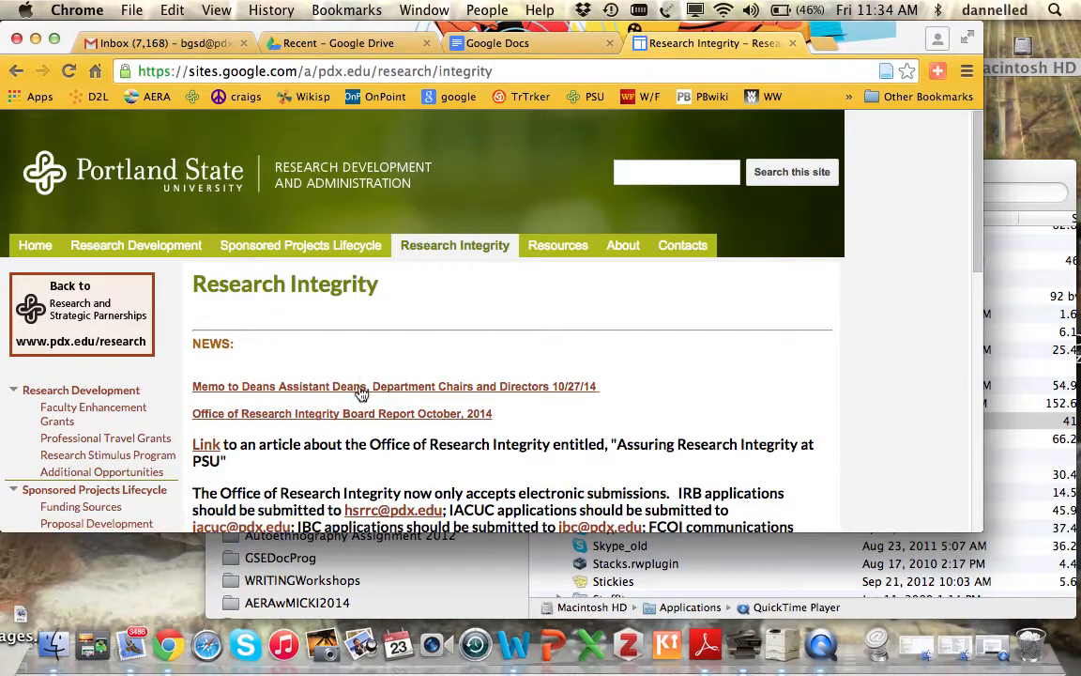
- Go from Research Integrity to the Human Subjects page, then open Forms & Applications
{"action": "scroll", "coordinate": [61, 429], "scroll_direction": "down", "scroll_amount": 5}
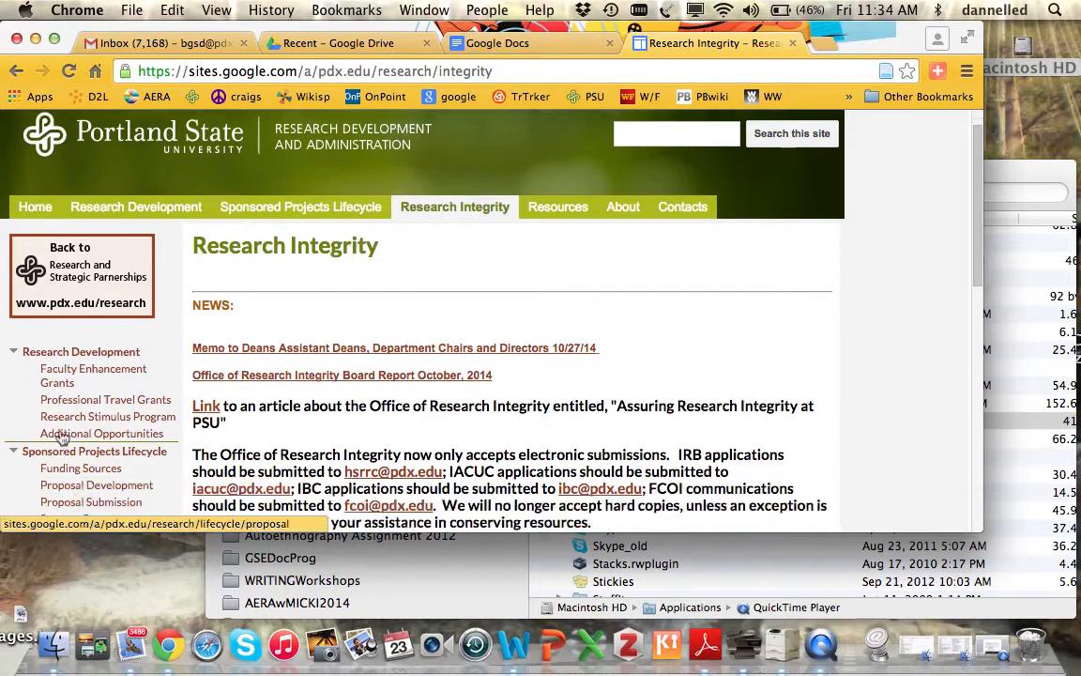
{"action": "scroll", "coordinate": [57, 432], "scroll_direction": "down", "scroll_amount": 4}
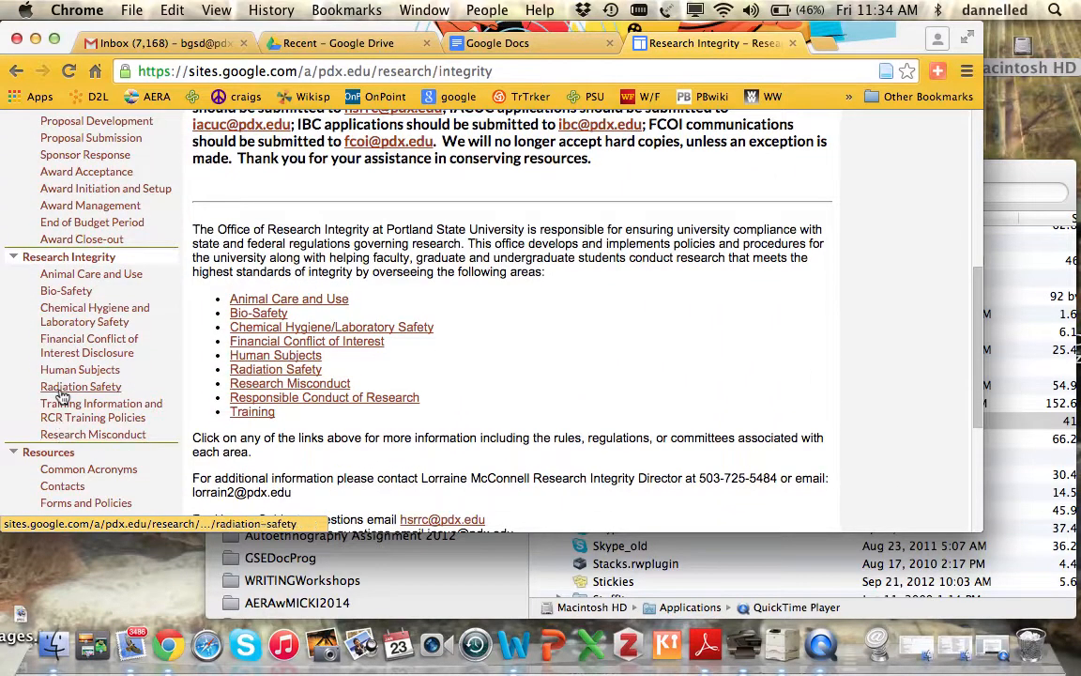
{"action": "left_click", "coordinate": [79, 370]}
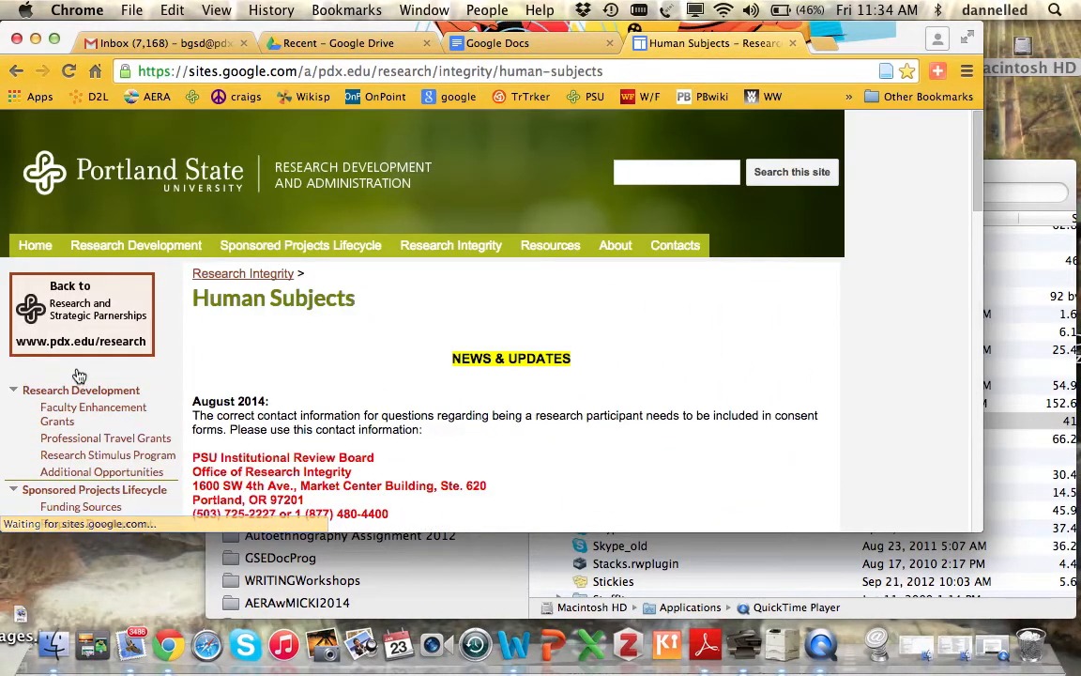
{"action": "scroll", "coordinate": [427, 435], "scroll_direction": "down", "scroll_amount": 20}
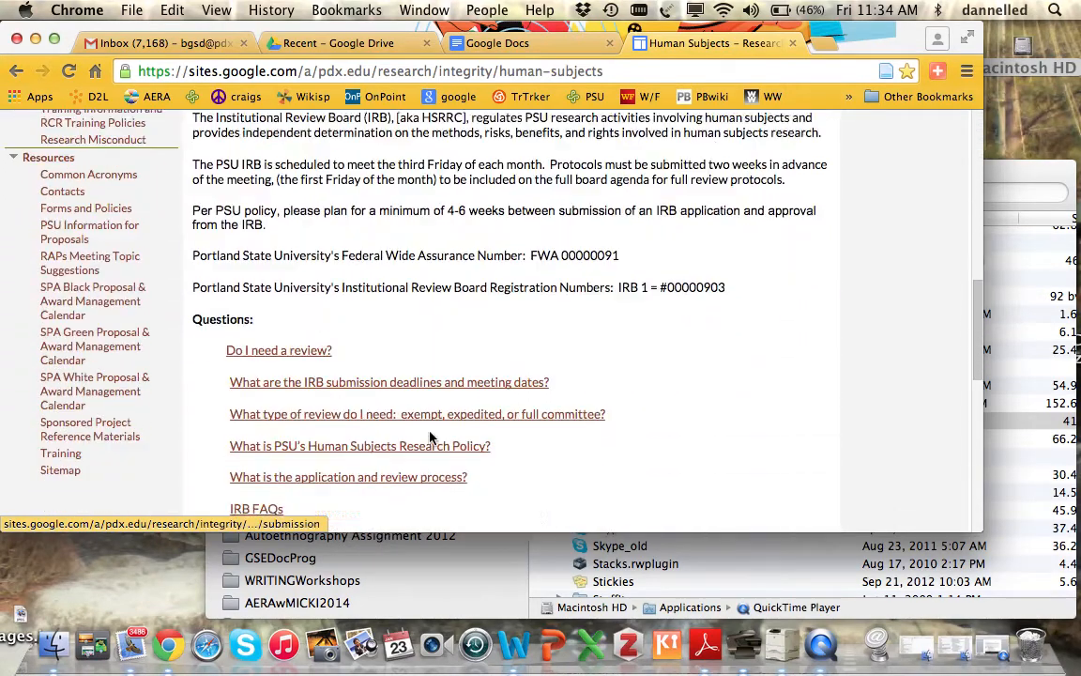
{"action": "scroll", "coordinate": [430, 436], "scroll_direction": "down", "scroll_amount": 6}
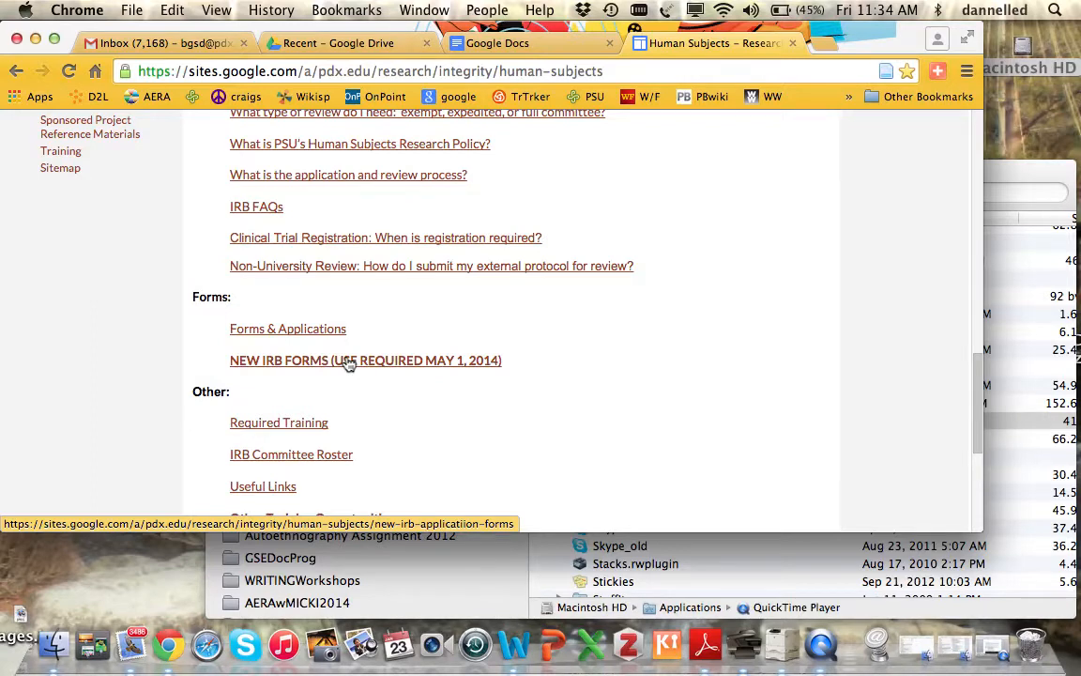
{"action": "left_click", "coordinate": [258, 328]}
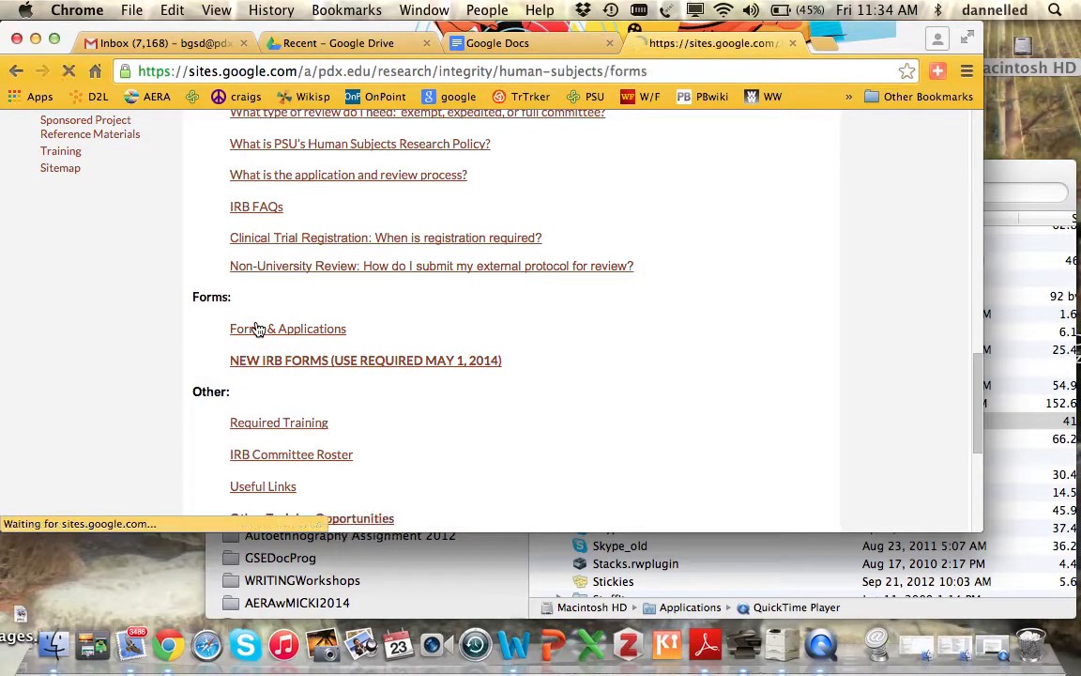
- Open 'IRB Application for Exempt Review' from the New IRB Application Forms page
{"action": "scroll", "coordinate": [482, 357], "scroll_direction": "down", "scroll_amount": 4}
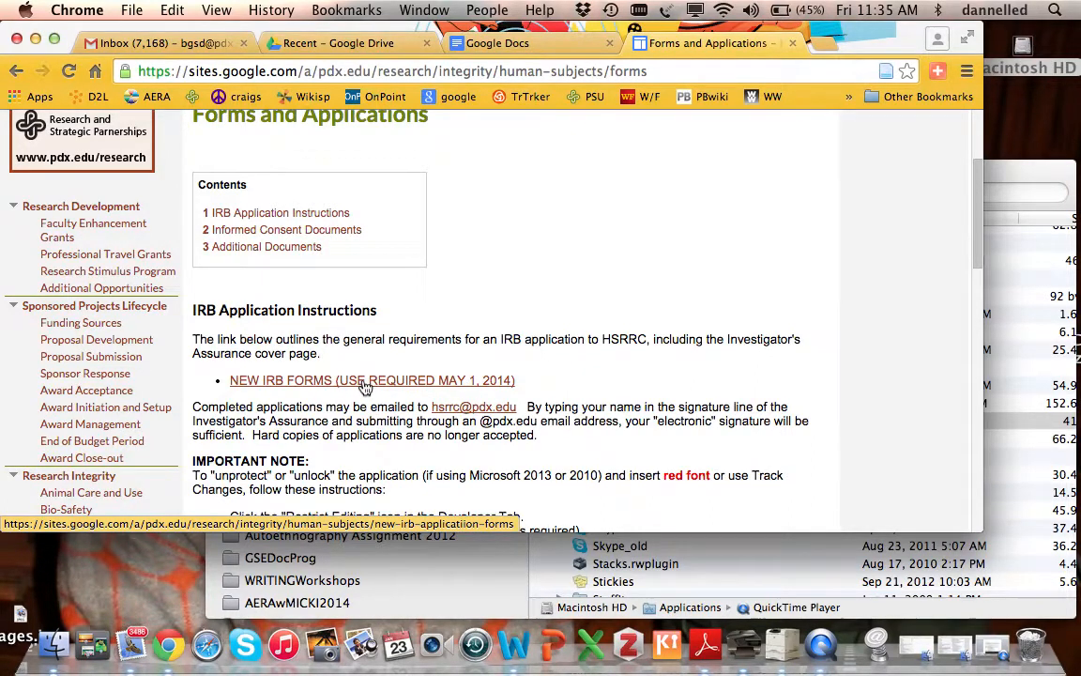
{"action": "left_click", "coordinate": [366, 381]}
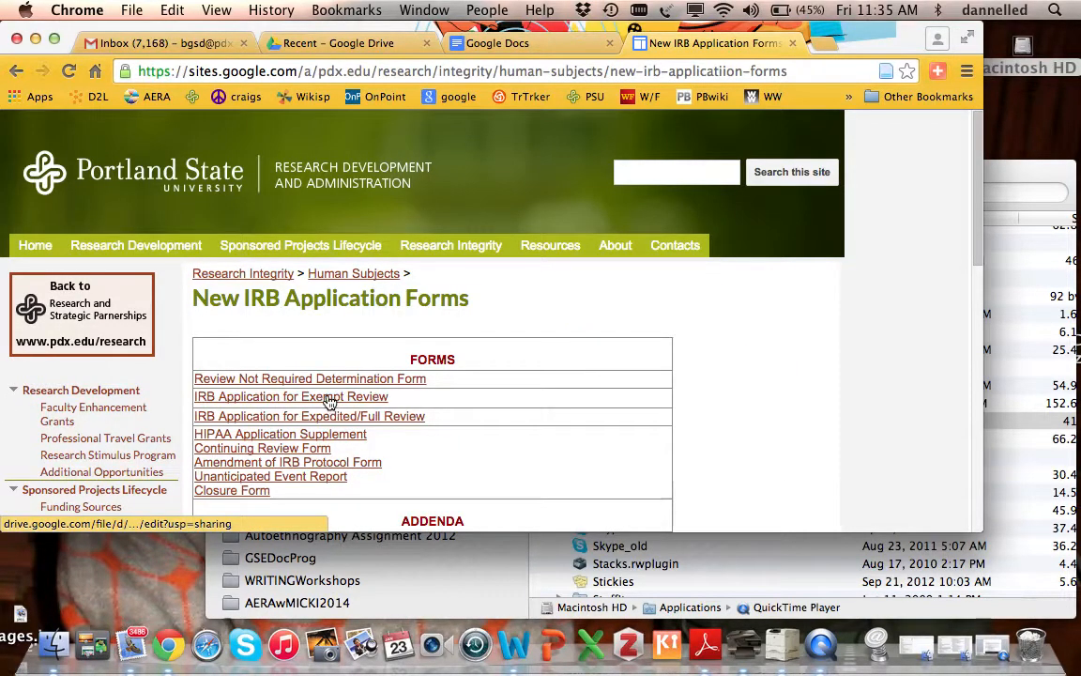
{"action": "left_click", "coordinate": [329, 398]}
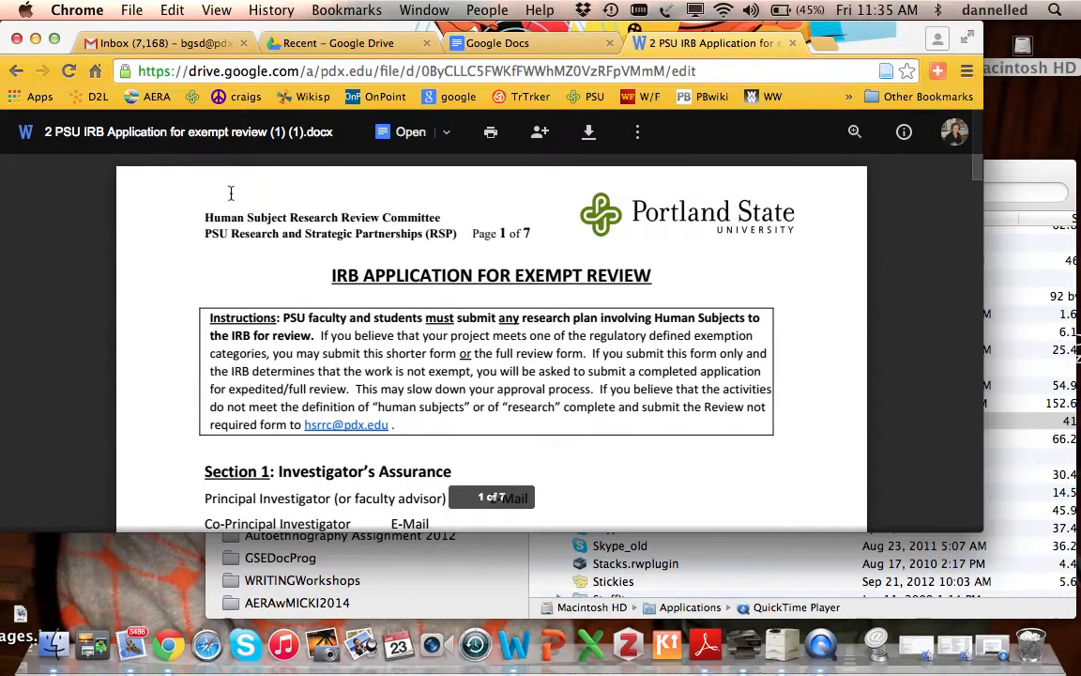
- Return to the Drive preview and open the exempt review .docx with Google Docs
{"action": "key", "text": "super+Tab"}
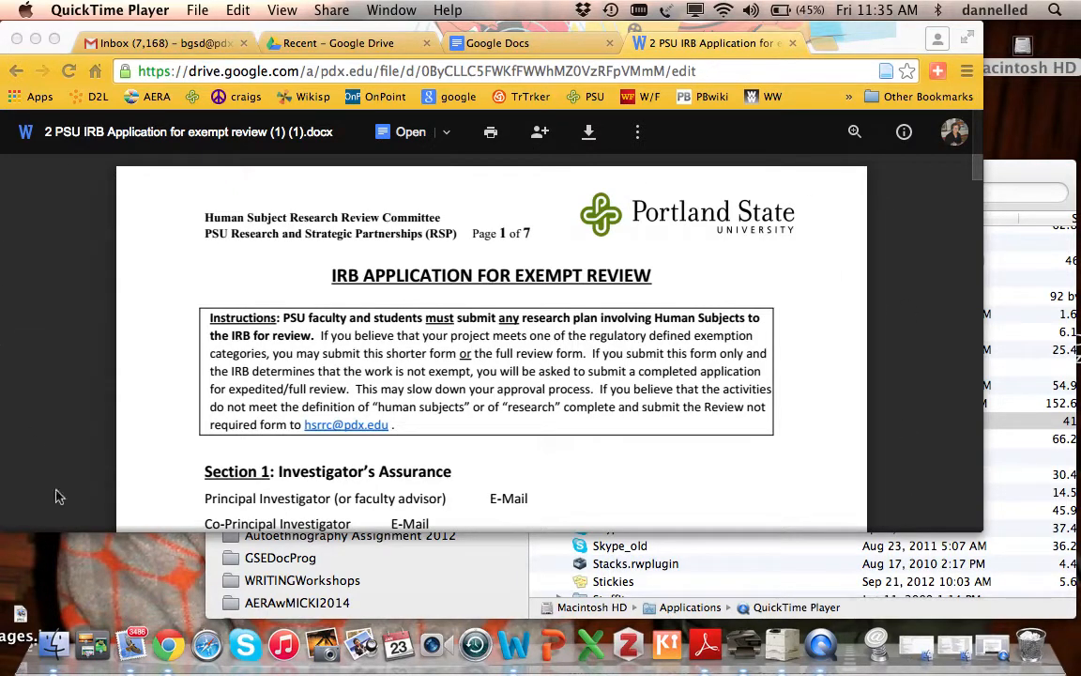
{"action": "left_click", "coordinate": [391, 136]}
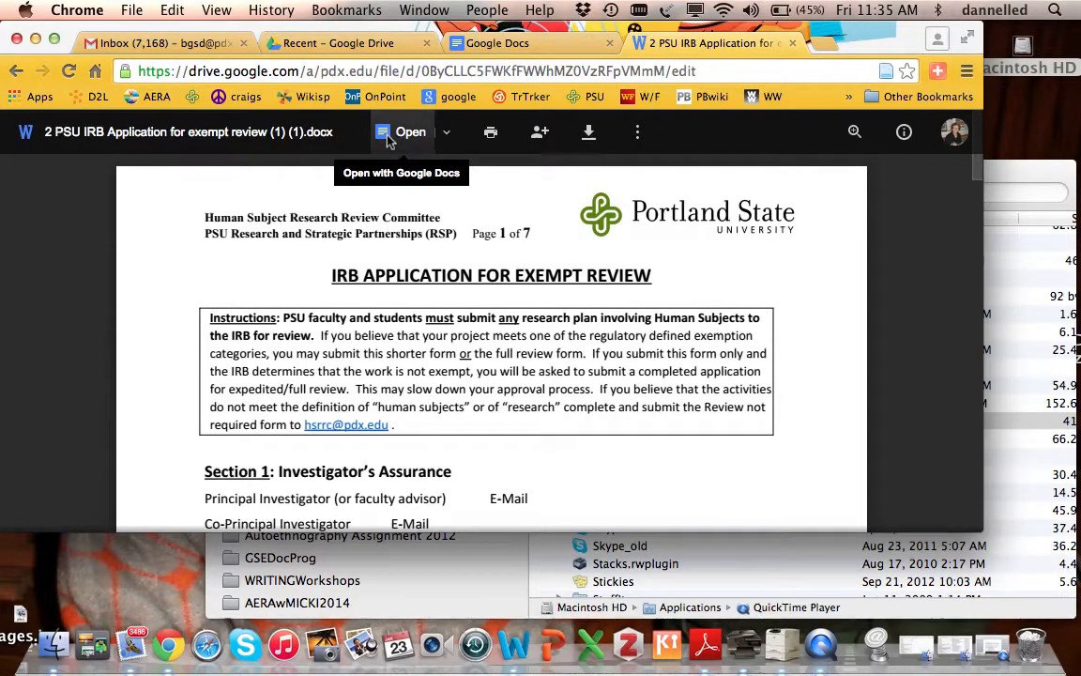
{"action": "left_click", "coordinate": [392, 134]}
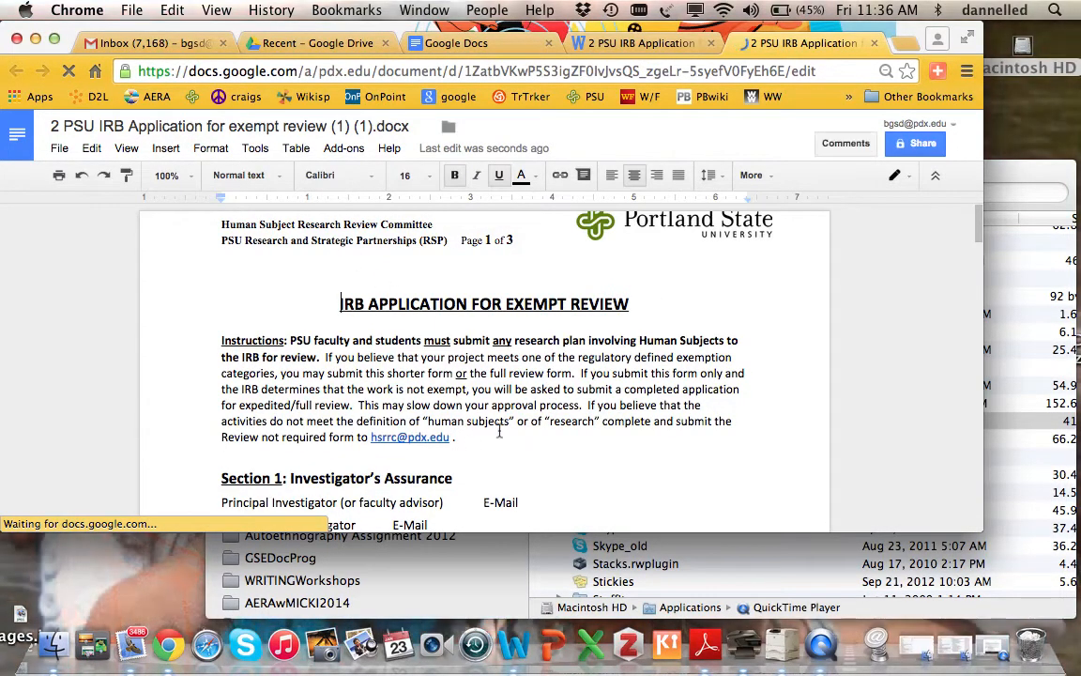
- Enter the principal investigator's name in blue text after the advisor label
{"action": "scroll", "coordinate": [499, 432], "scroll_direction": "down", "scroll_amount": 5}
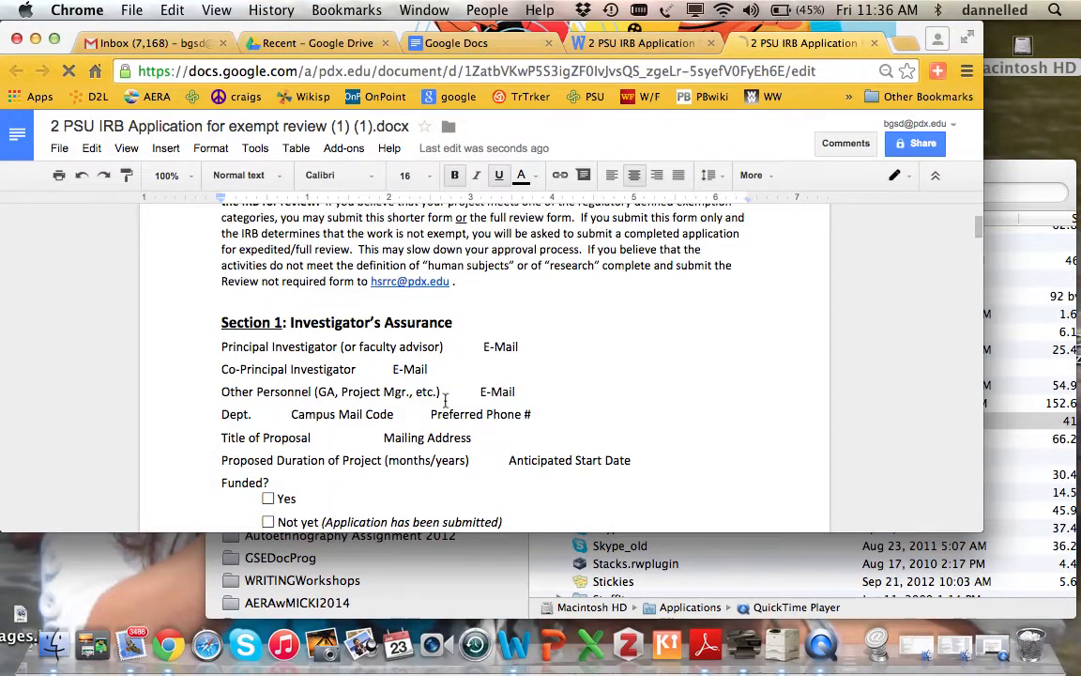
{"action": "left_click", "coordinate": [450, 348]}
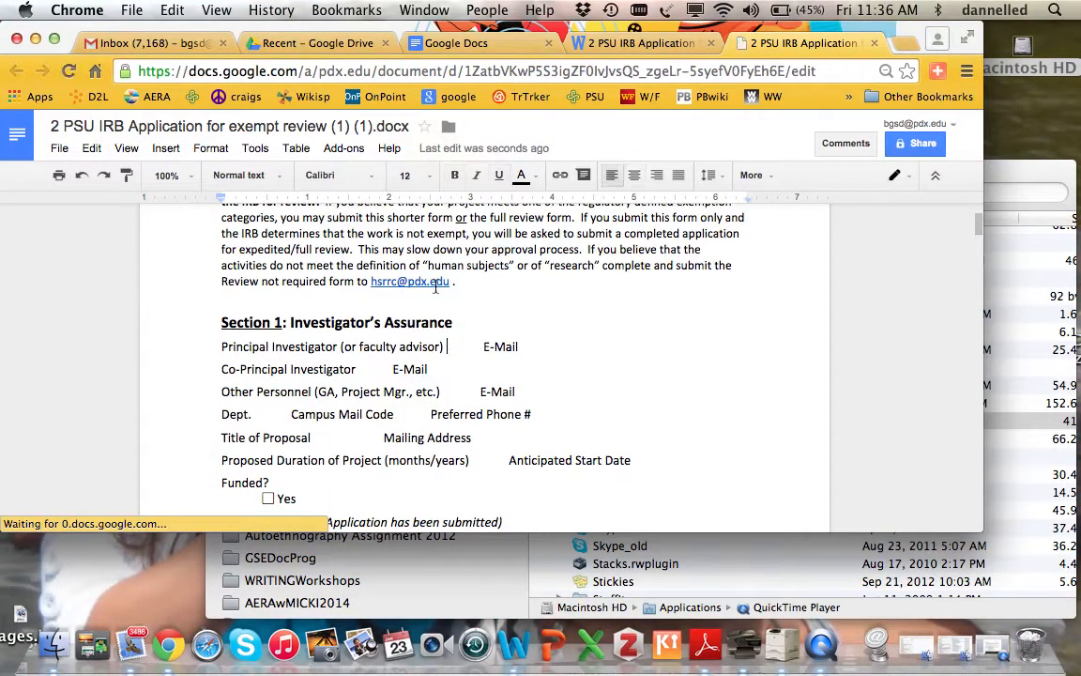
{"action": "left_click", "coordinate": [537, 179]}
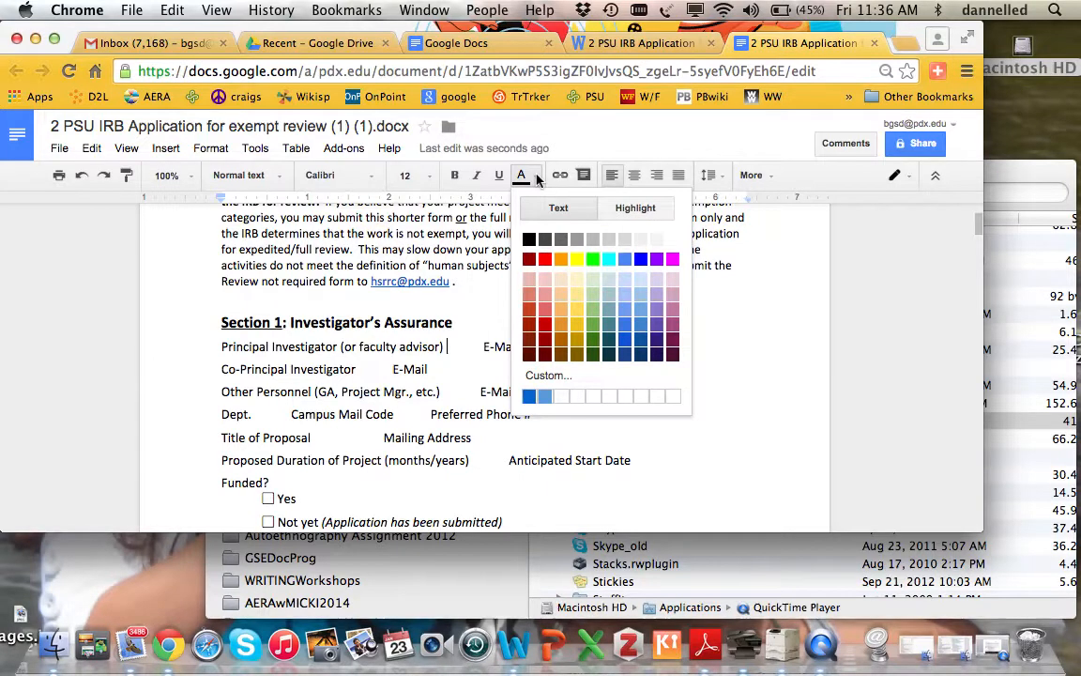
{"action": "left_click", "coordinate": [624, 263]}
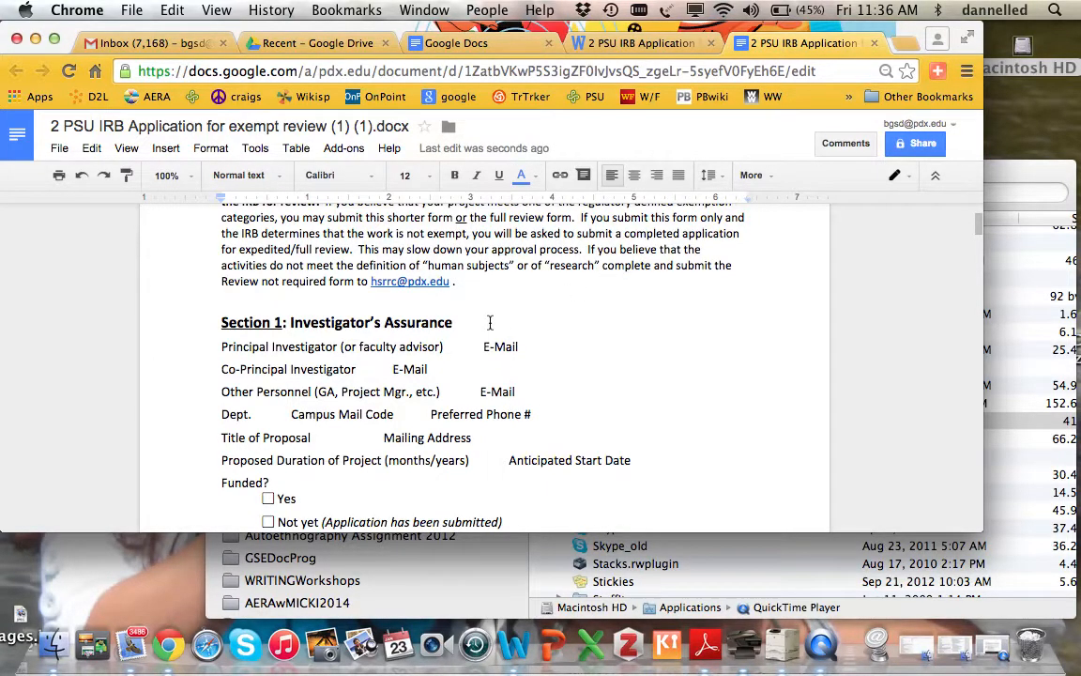
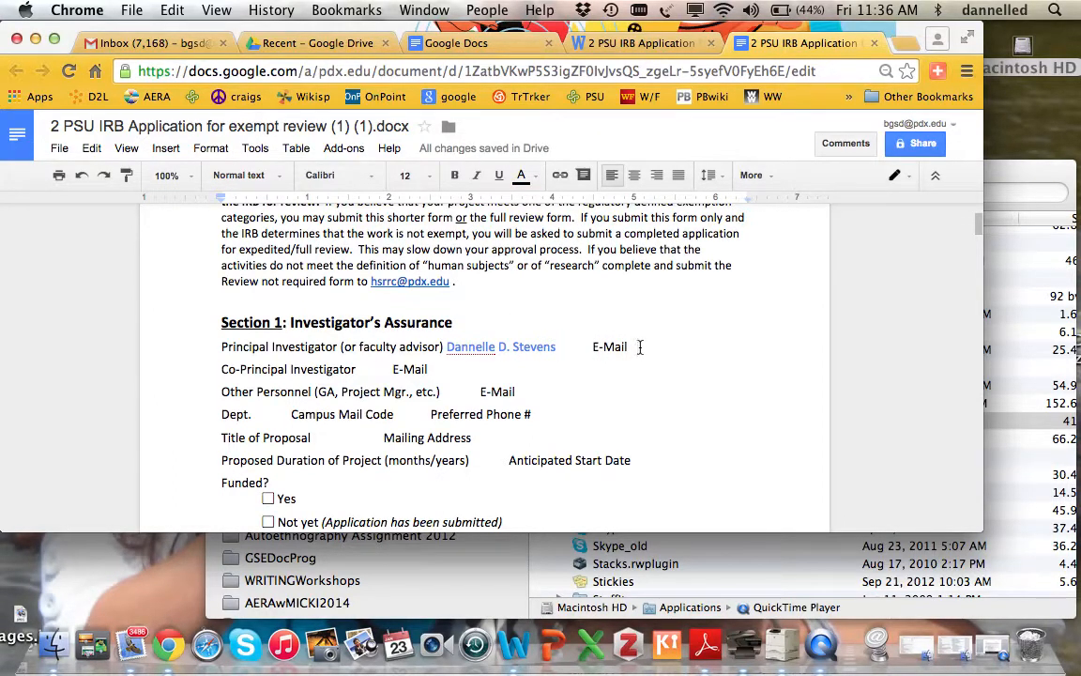
- Add the investigator's e-mail address and a 'YOUR Name' placeholder for the Co-Principal Investigator
{"action": "left_click", "coordinate": [640, 346]}
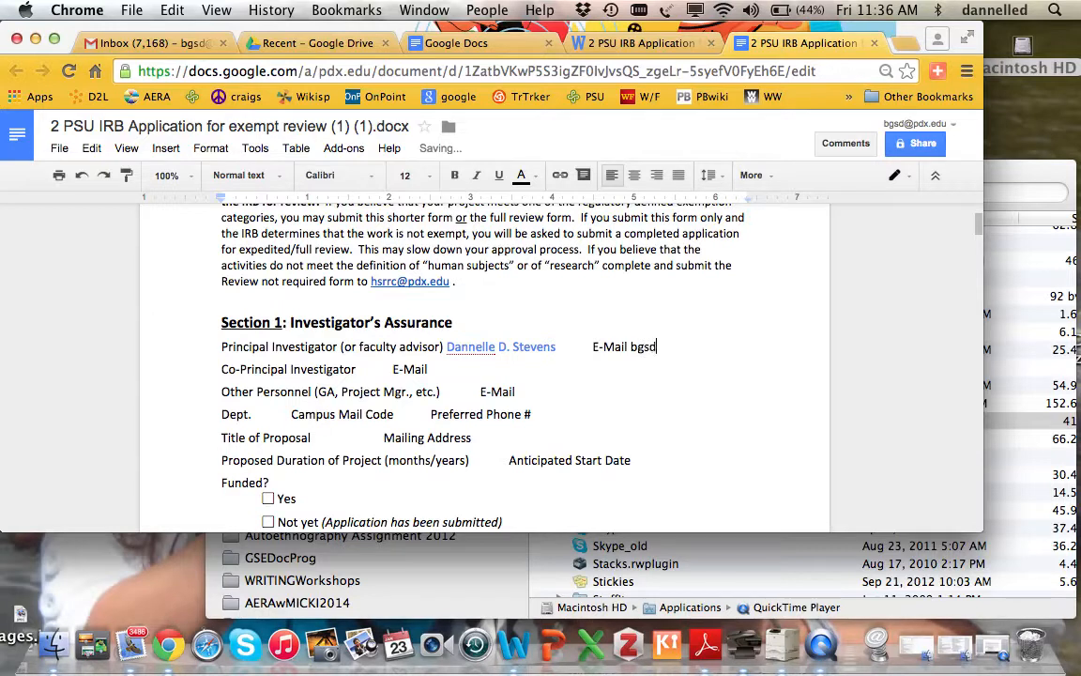
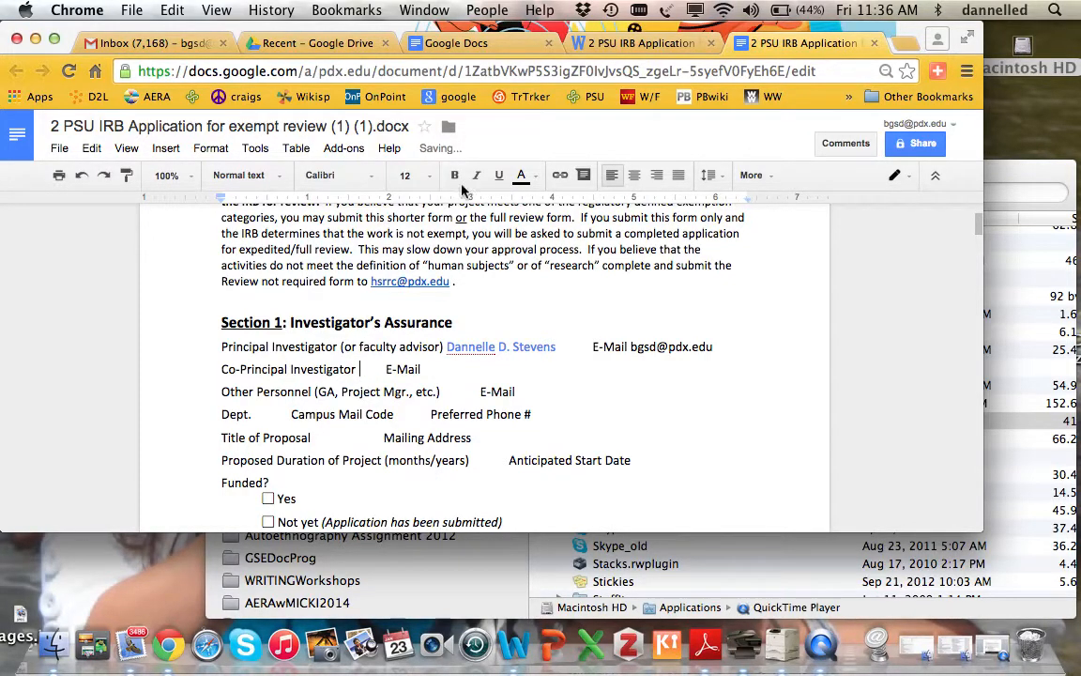
{"action": "type", "text": "YOUR Name"}
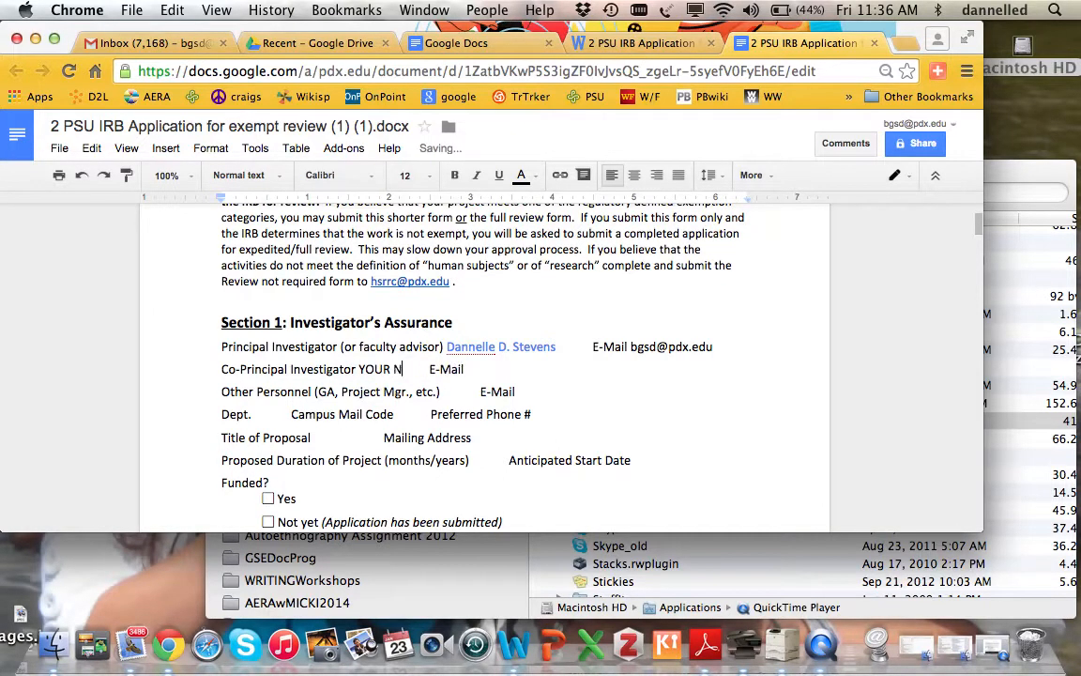
- Fill in the e-mail placeholder, department CI/orELP, mail code ED and a placeholder phone number
{"action": "left_click", "coordinate": [510, 366]}
{"action": "type", "text": "YOU"}
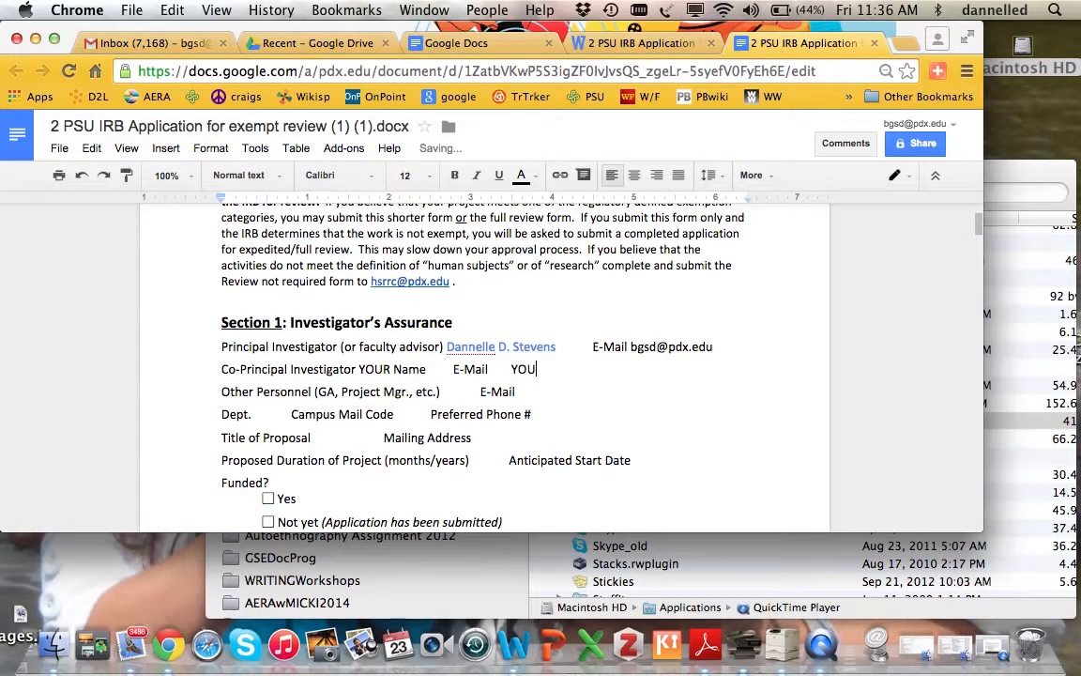
{"action": "type", "text": "R EMAIL"}
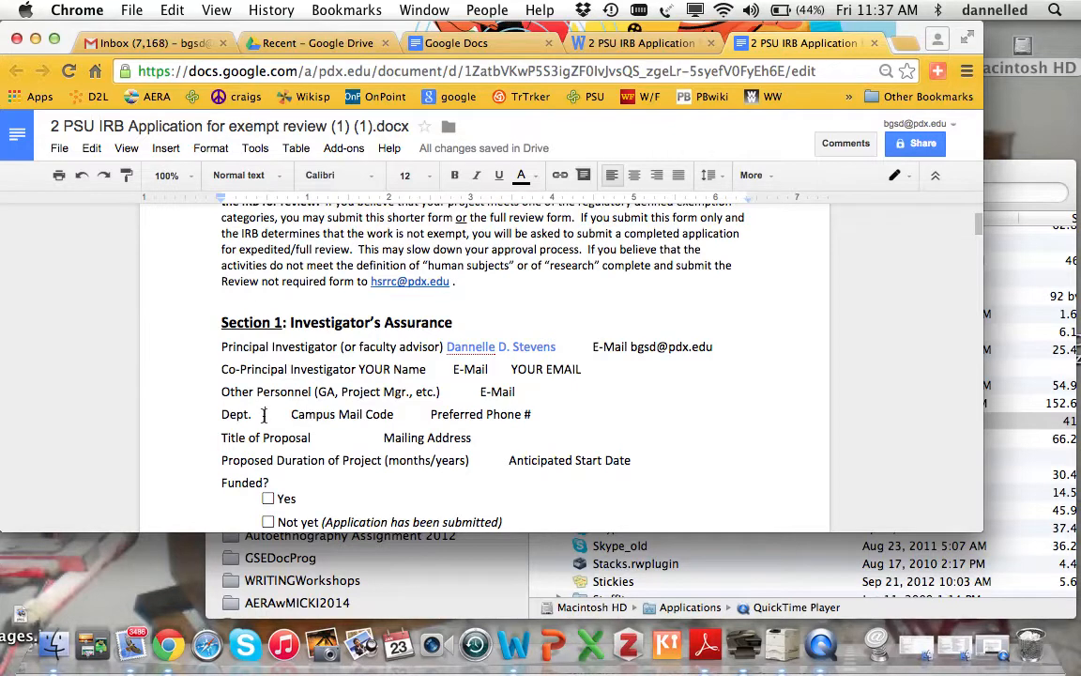
{"action": "left_click", "coordinate": [264, 414]}
{"action": "type", "text": "CE?"}
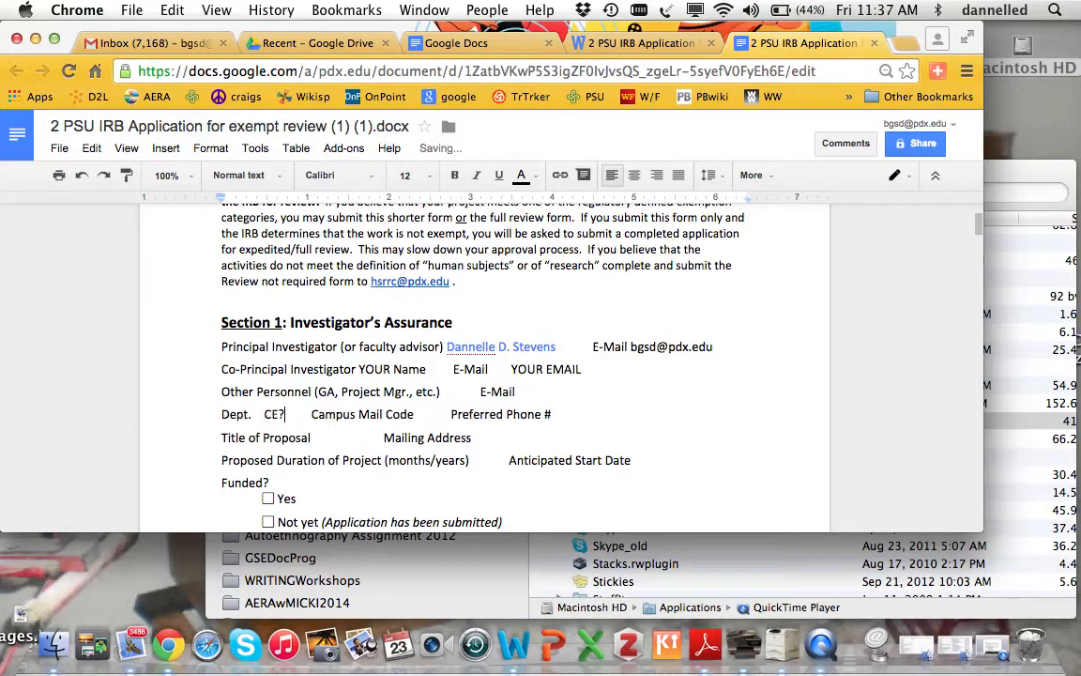
{"action": "key", "text": "BackSpace"}
{"action": "key", "text": "BackSpace"}
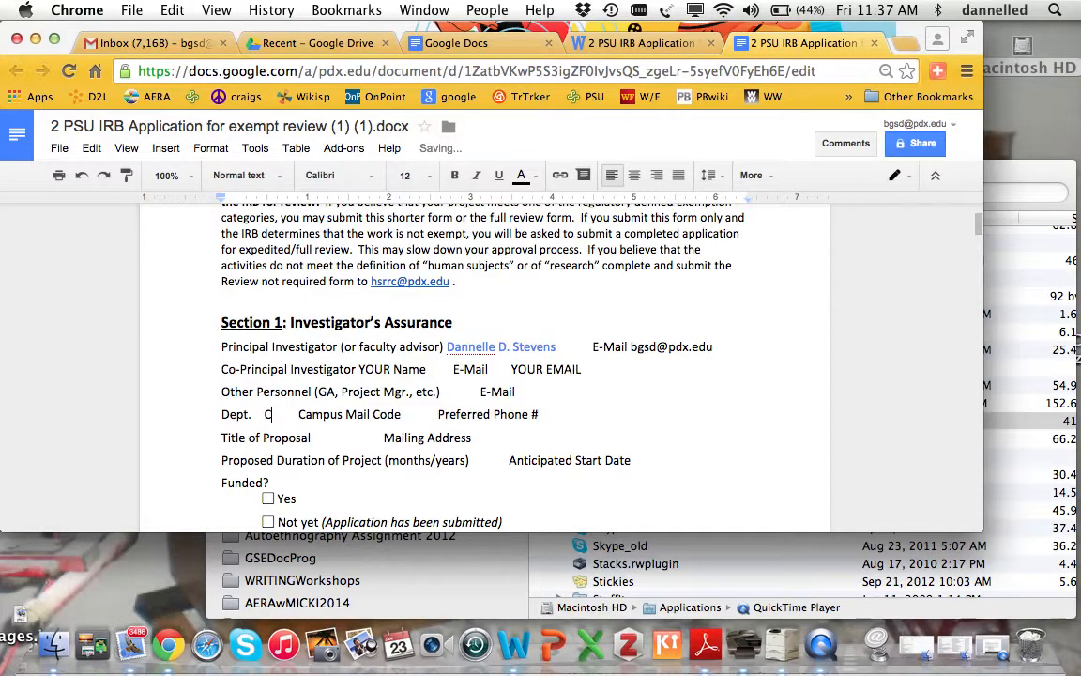
{"action": "type", "text": "l/orE"}
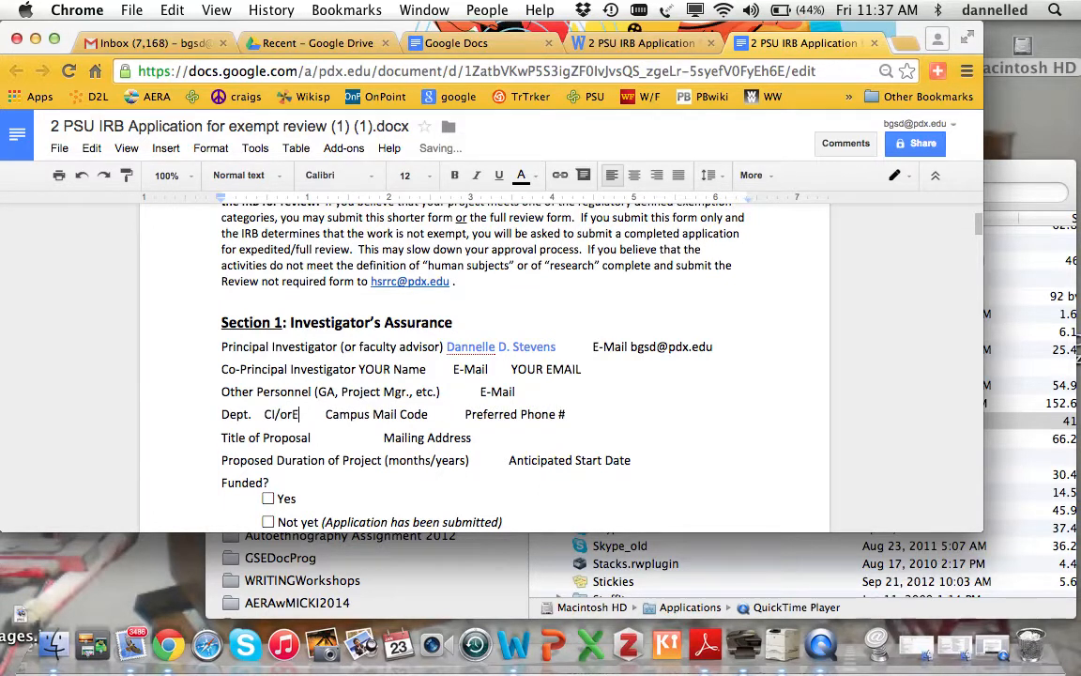
{"action": "type", "text": "LP"}
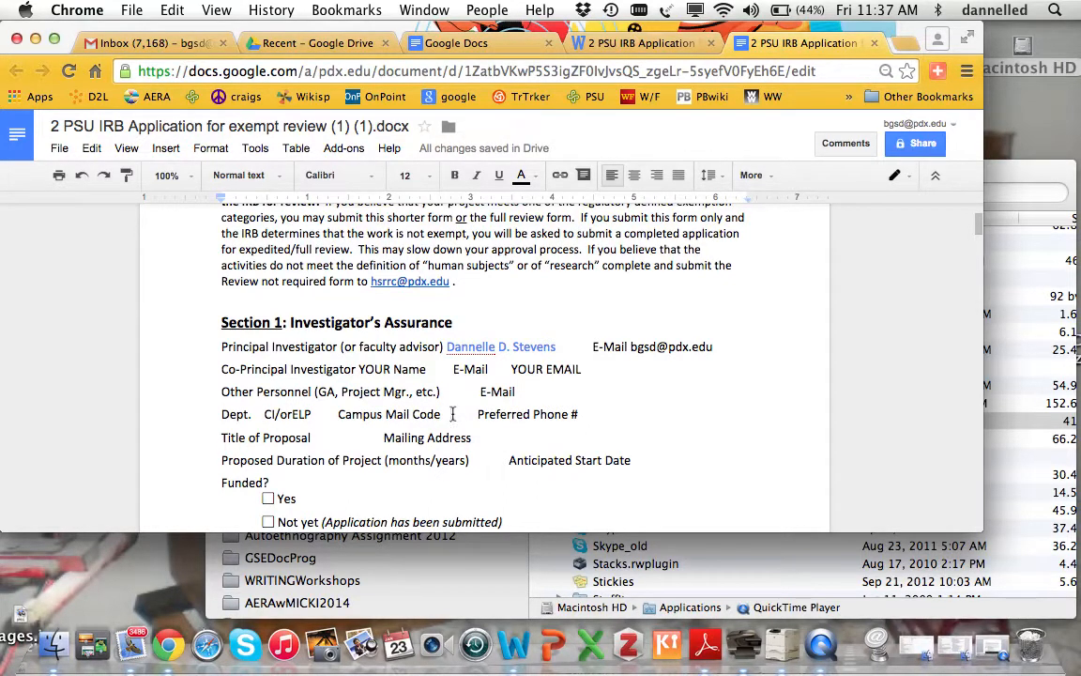
{"action": "left_click", "coordinate": [452, 414]}
{"action": "type", "text": "ED"}
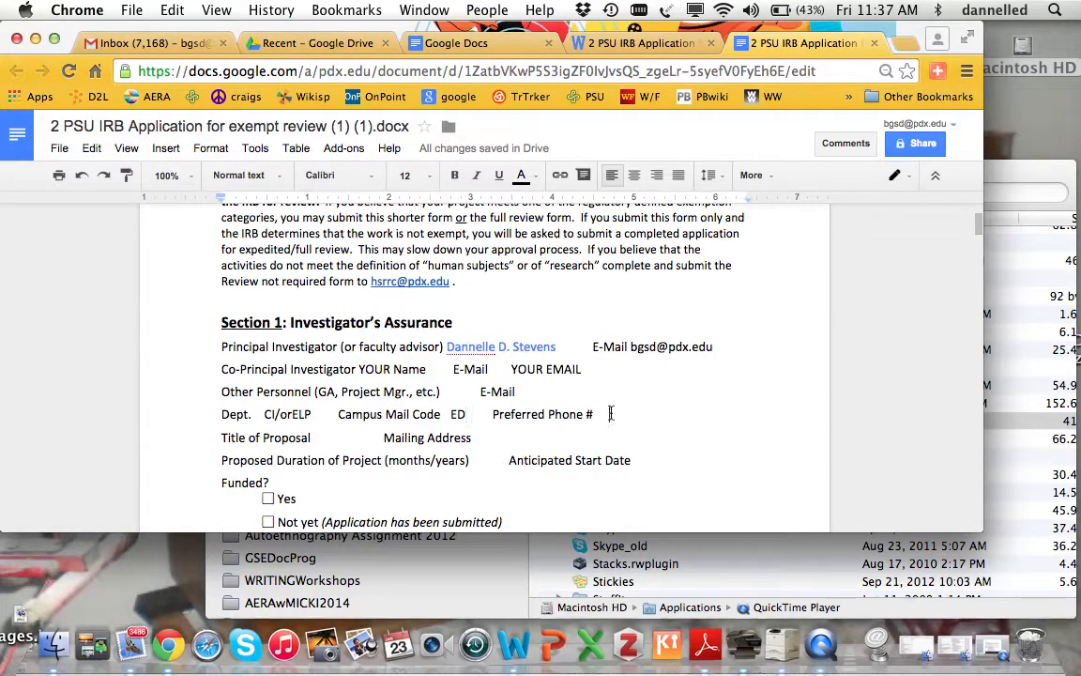
{"action": "left_click", "coordinate": [611, 414]}
{"action": "type", "text": "503-"}
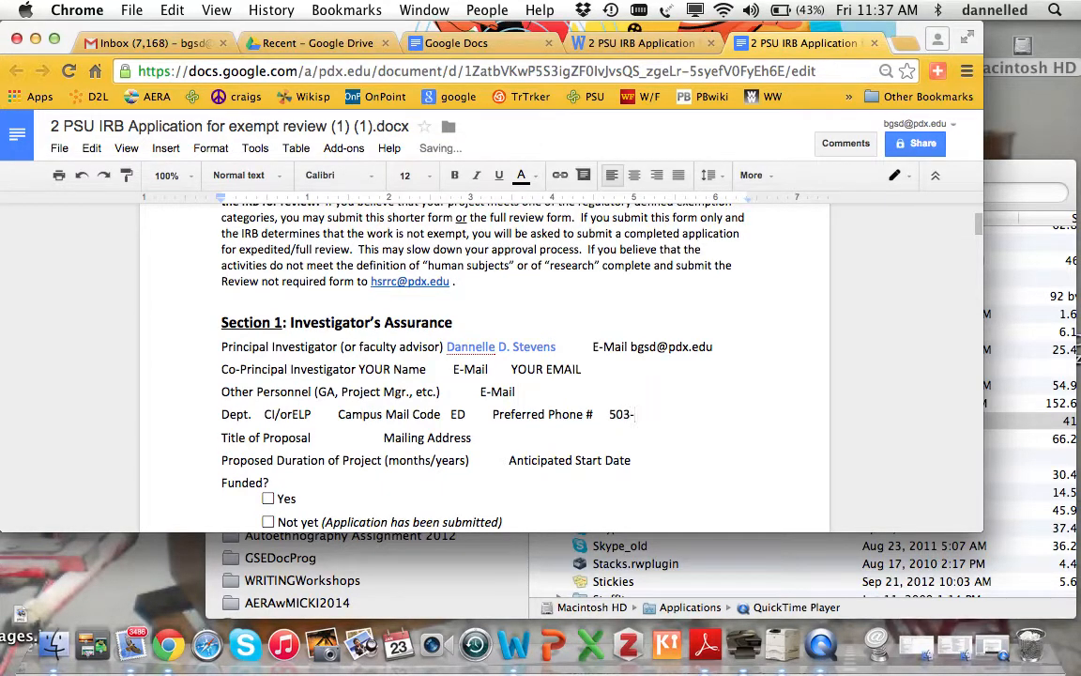
{"action": "type", "text": "725-XXXXX"}
- Enter title LINKAGES, a home address placeholder, duration 6 months and start date March 1, 2015
{"action": "left_click", "coordinate": [320, 438]}
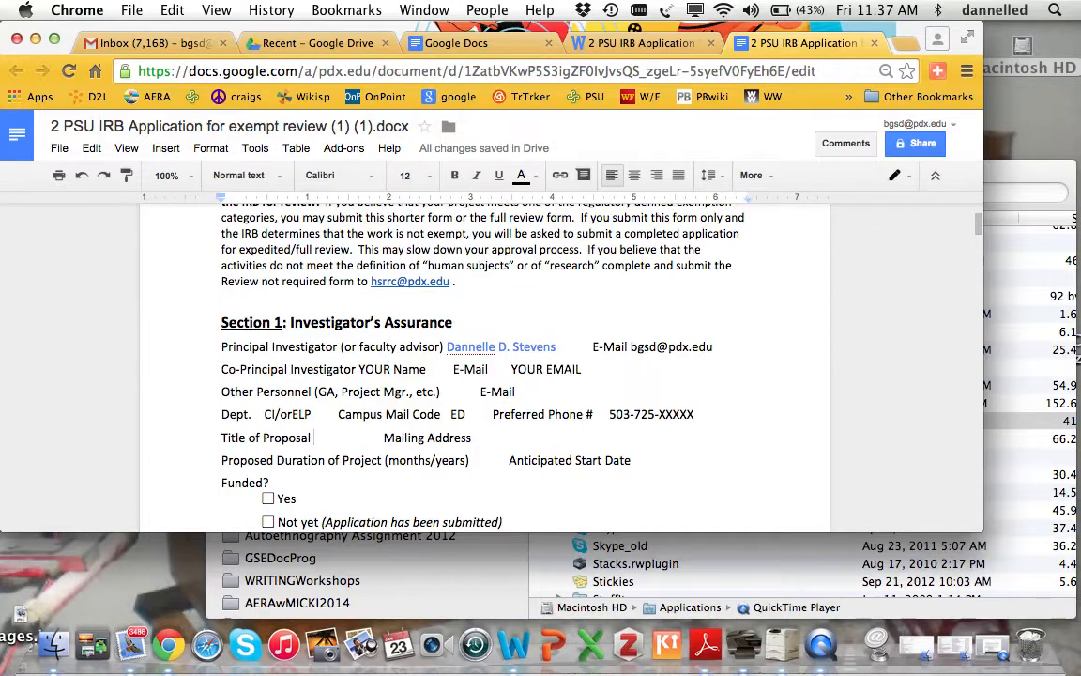
{"action": "type", "text": "LINKAGES"}
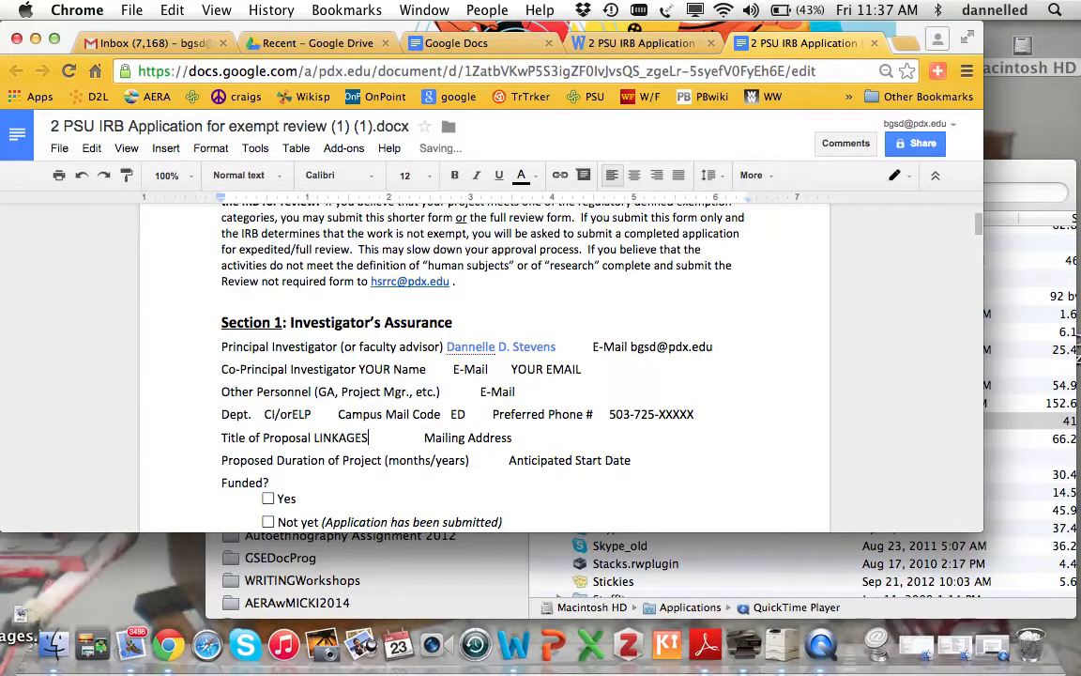
{"action": "left_click", "coordinate": [533, 437]}
{"action": "key", "text": "BackSpace"}
{"action": "key", "text": "BackSpace"}
{"action": "type", "text": "YOUR HOME Address"}
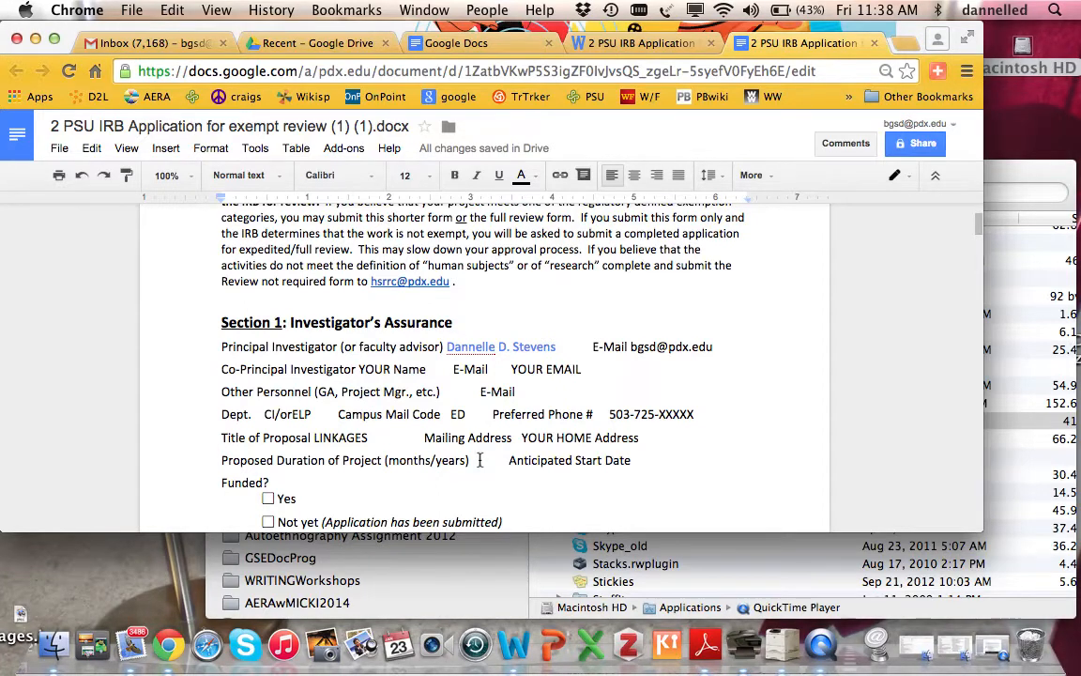
{"action": "left_click", "coordinate": [479, 460]}
{"action": "type", "text": "6 months"}
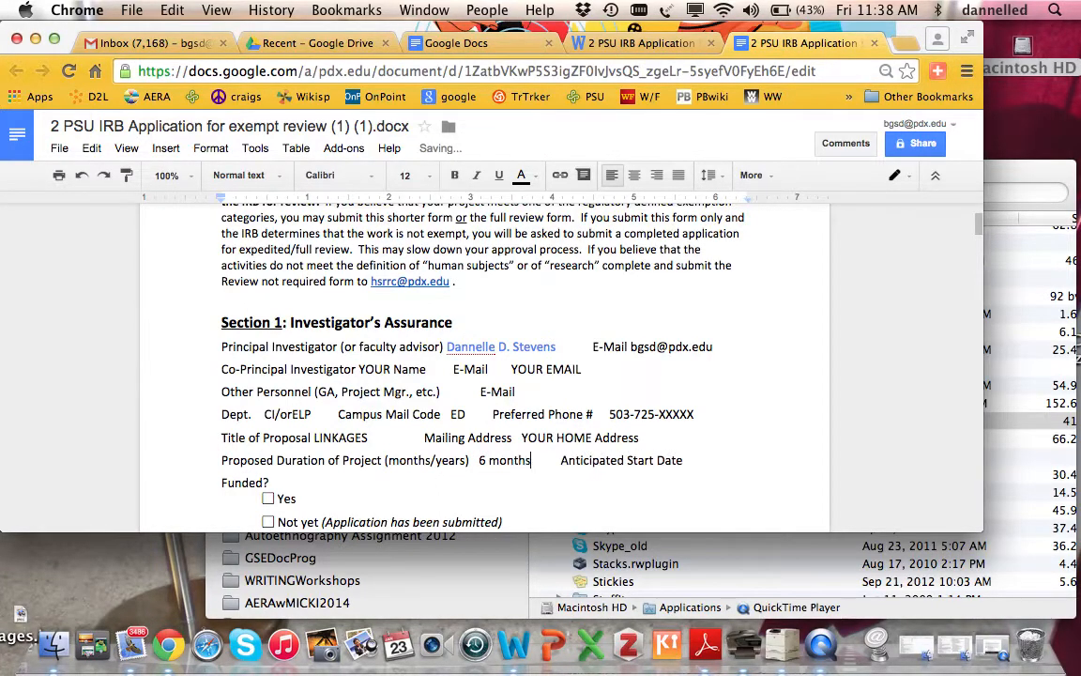
{"action": "left_click", "coordinate": [558, 464]}
{"action": "key", "text": "BackSpace"}
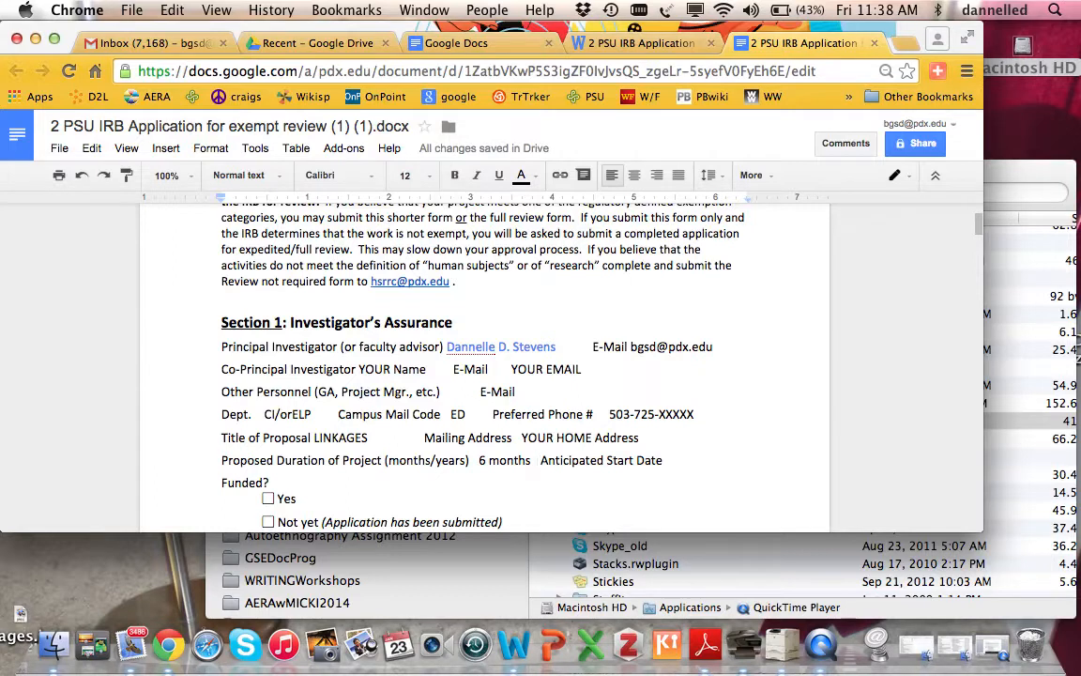
{"action": "left_click", "coordinate": [673, 460]}
{"action": "type", "text": "March"}
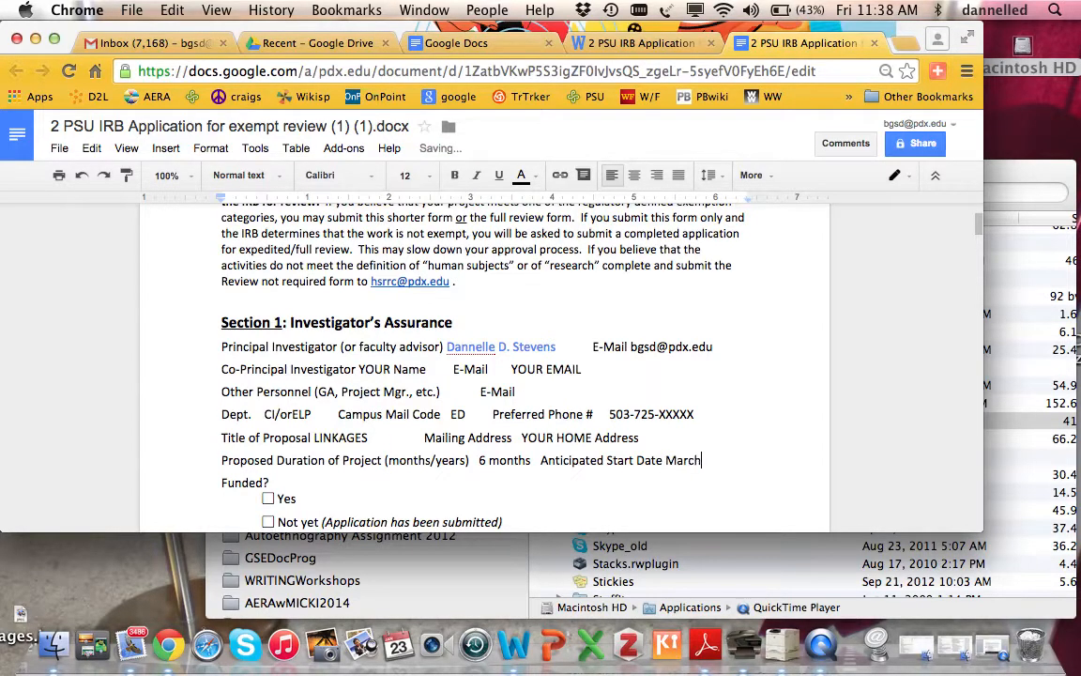
{"action": "type", "text": " 1, 2015"}
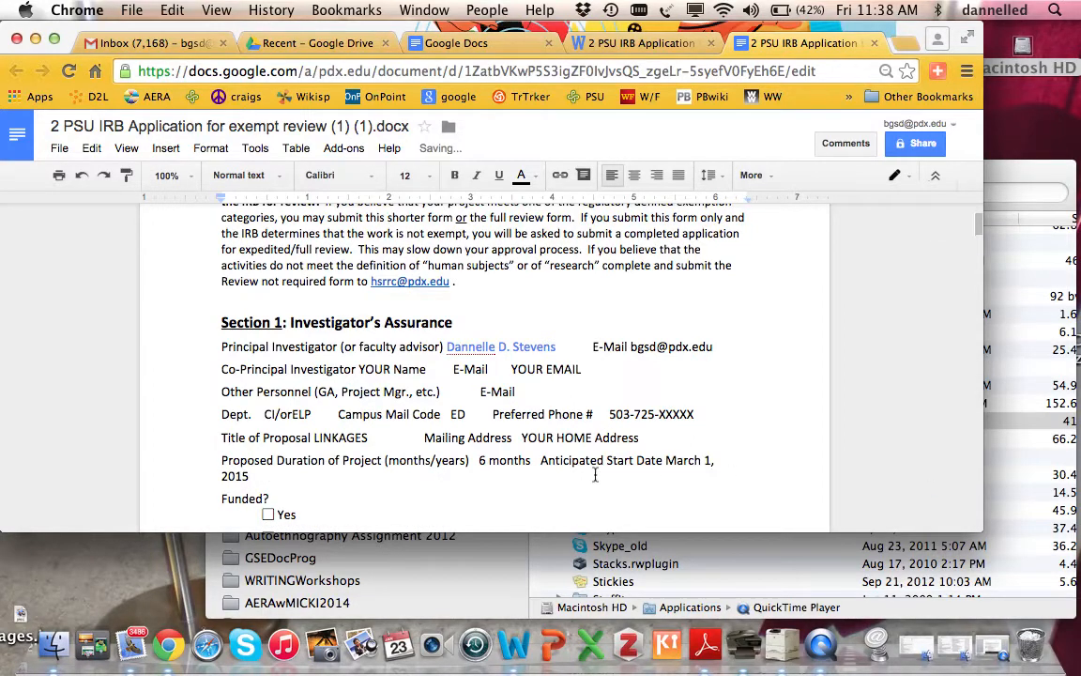
- Mark the Funded question No and the student category Other with XX
{"action": "scroll", "coordinate": [441, 460], "scroll_direction": "down", "scroll_amount": 5}
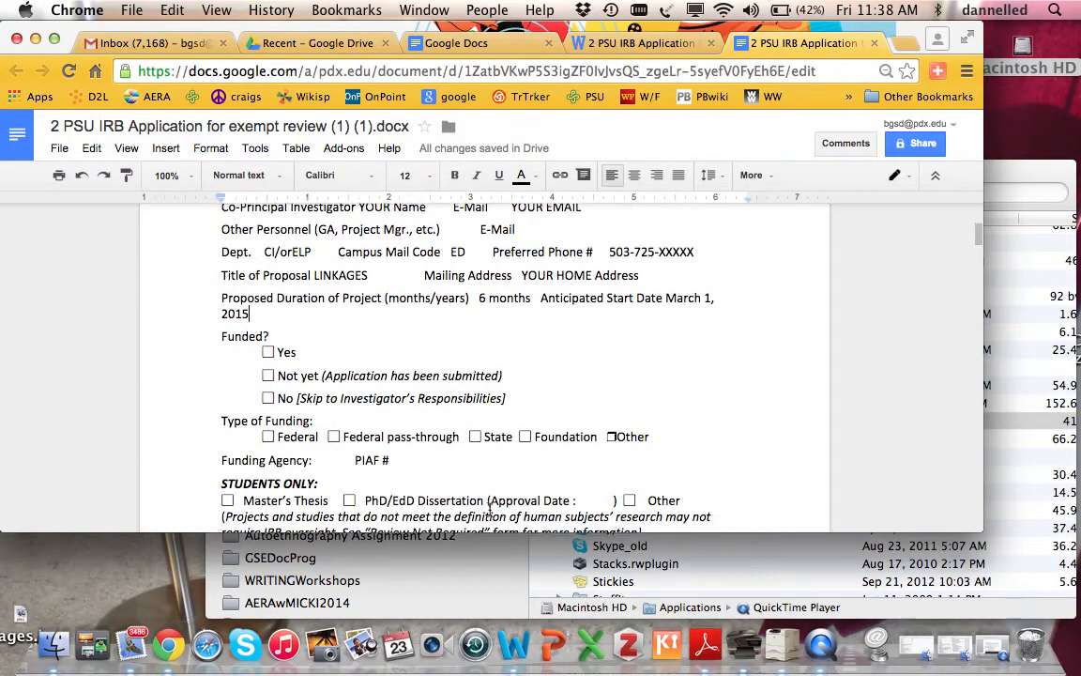
{"action": "left_click", "coordinate": [267, 395]}
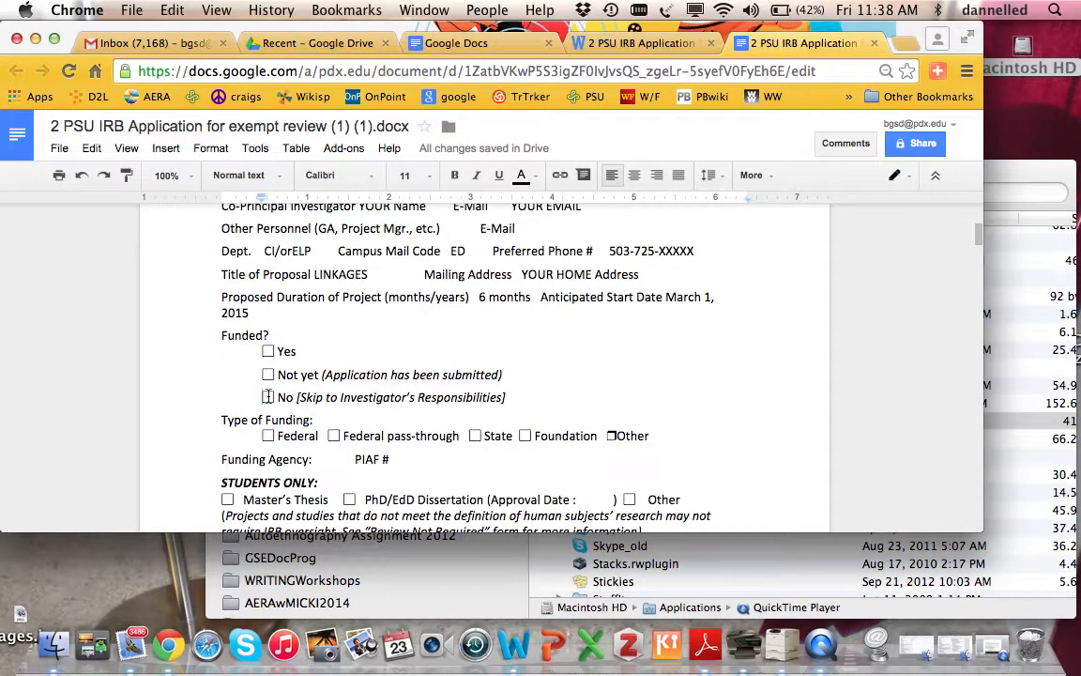
{"action": "type", "text": "XX"}
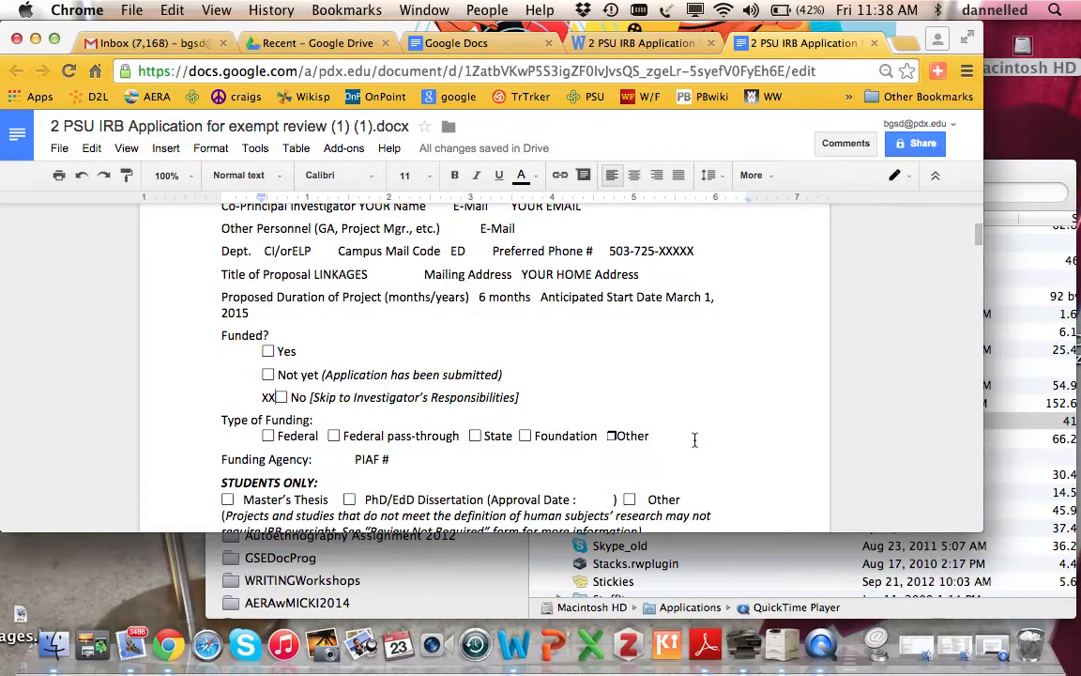
{"action": "scroll", "coordinate": [694, 440], "scroll_direction": "down", "scroll_amount": 5}
{"action": "scroll", "coordinate": [695, 440], "scroll_direction": "down", "scroll_amount": 3}
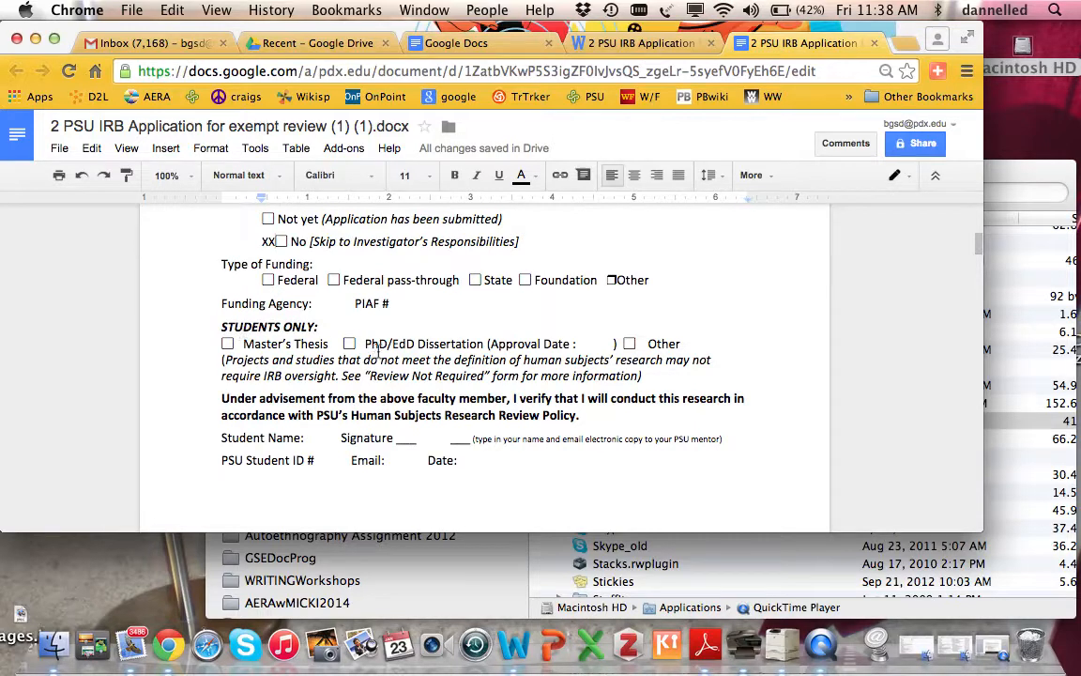
{"action": "left_click", "coordinate": [635, 344]}
{"action": "type", "text": "XX"}
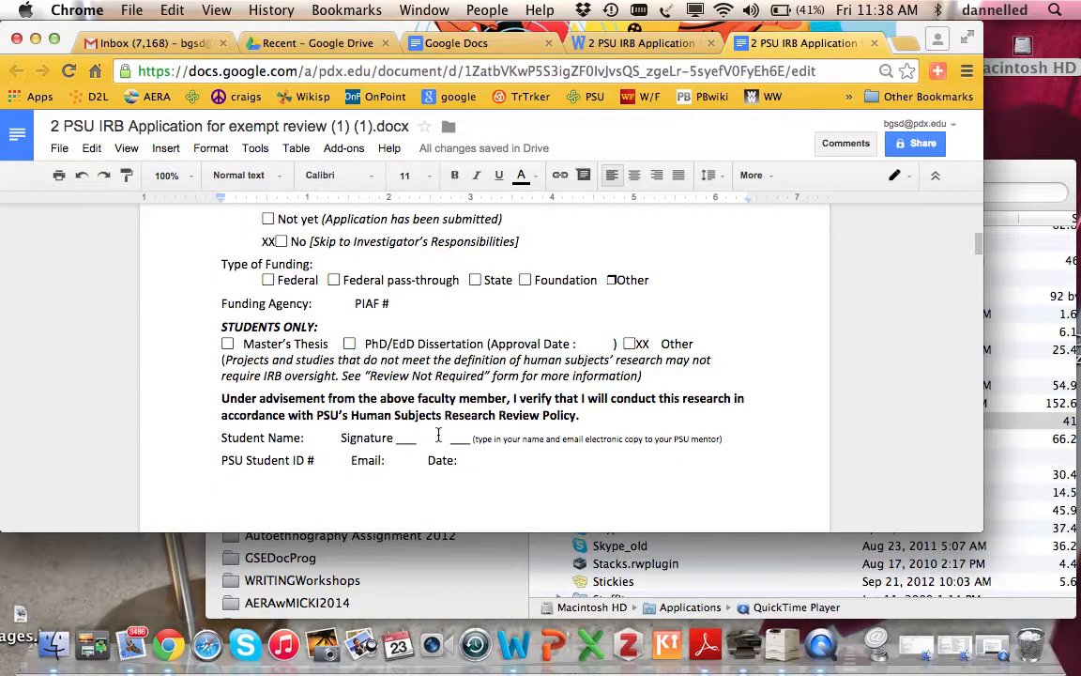
- Fill the Student ID #, Email and Date fields with X placeholders
{"action": "left_click", "coordinate": [327, 458]}
{"action": "type", "text": "XXXXXXXXXXXX"}
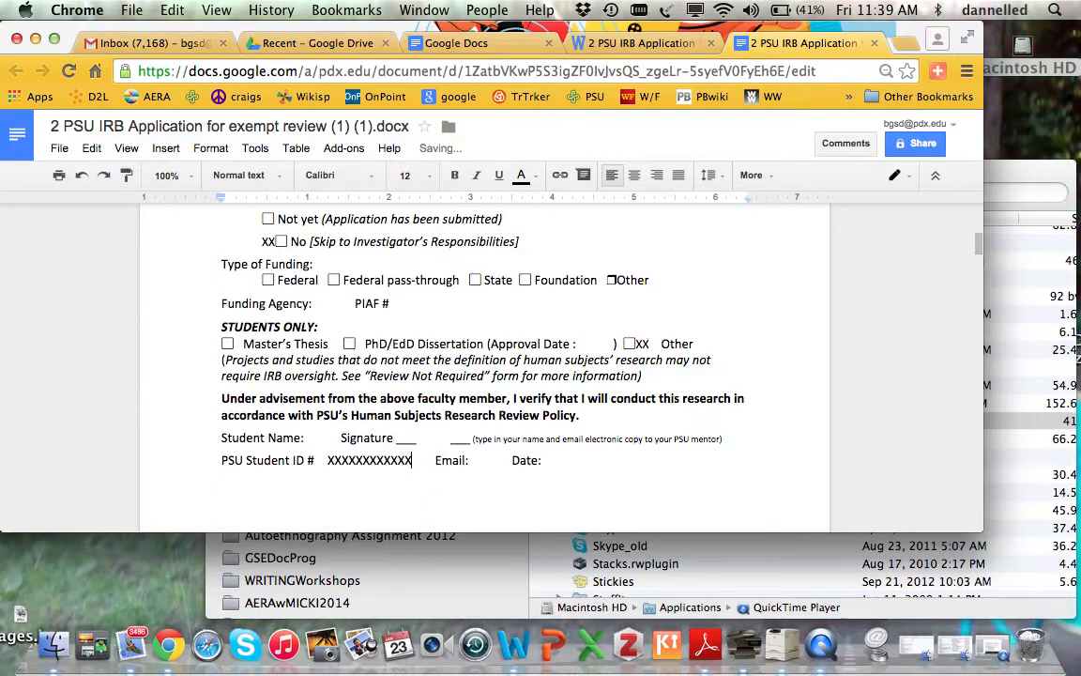
{"action": "left_click", "coordinate": [479, 460]}
{"action": "type", "text": "XXXXXXXX"}
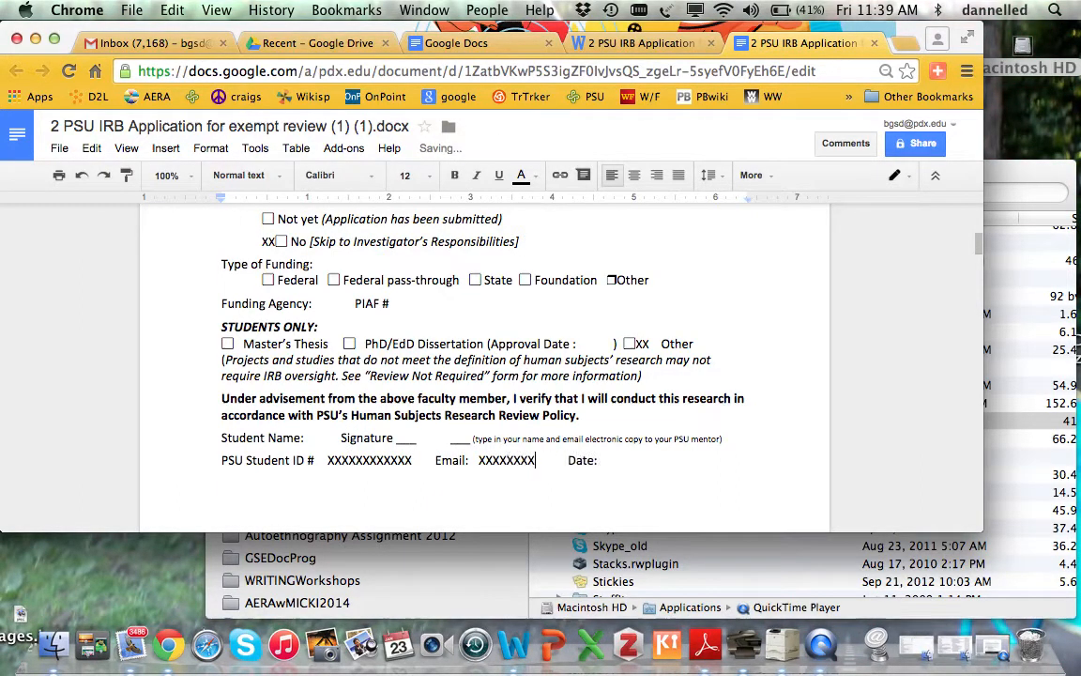
{"action": "left_click", "coordinate": [622, 460]}
{"action": "type", "text": "XXXXXXXXX"}
- Mark assurance items 1 through 4 with XX
{"action": "scroll", "coordinate": [484, 366], "scroll_direction": "down", "scroll_amount": 10}
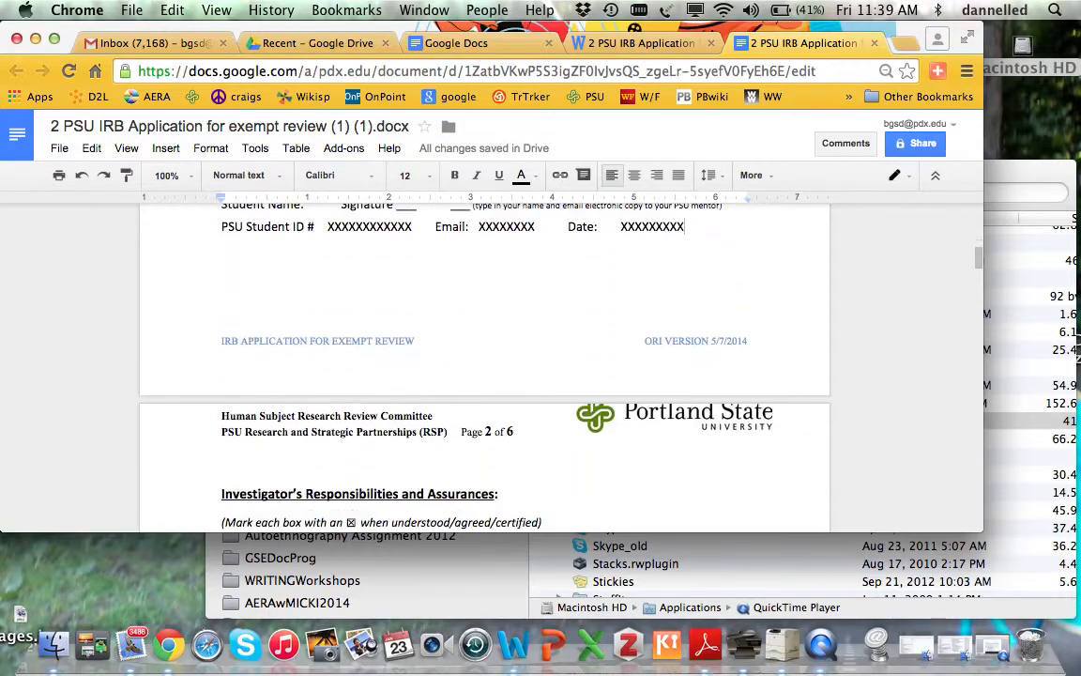
{"action": "scroll", "coordinate": [445, 359], "scroll_direction": "down", "scroll_amount": 3}
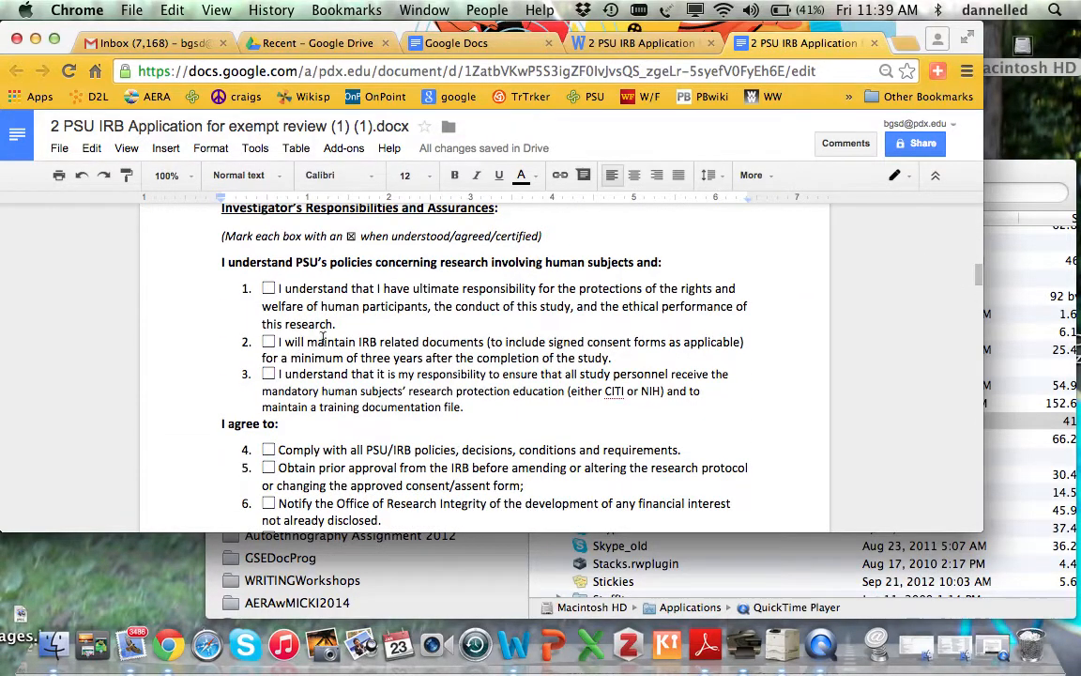
{"action": "scroll", "coordinate": [445, 359], "scroll_direction": "up", "scroll_amount": 2}
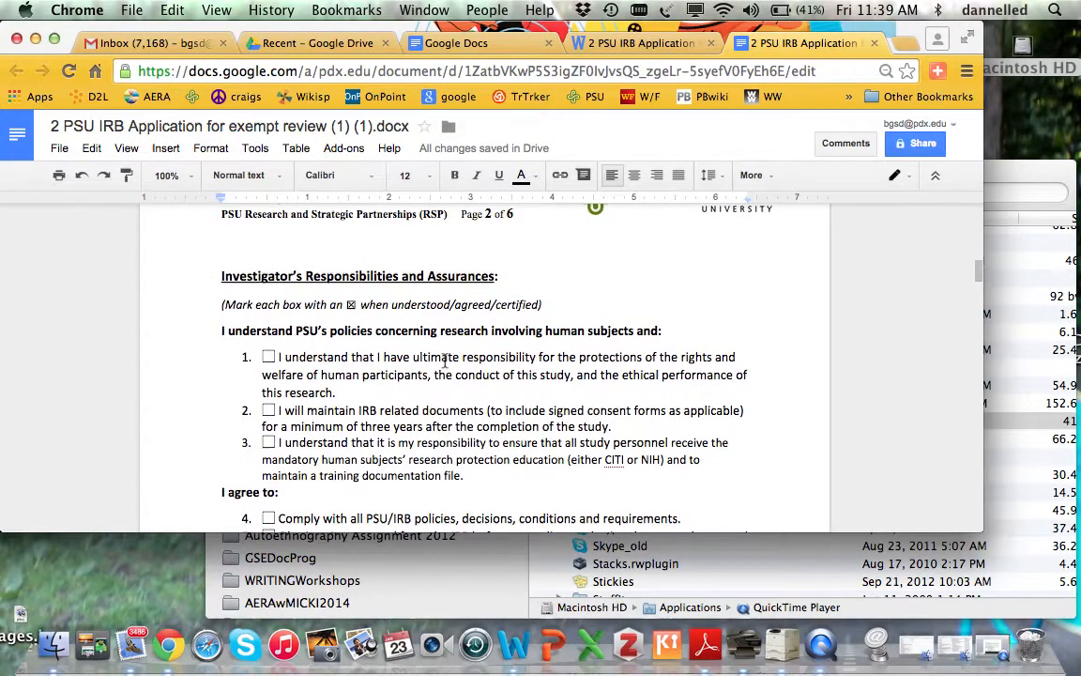
{"action": "left_click", "coordinate": [268, 356]}
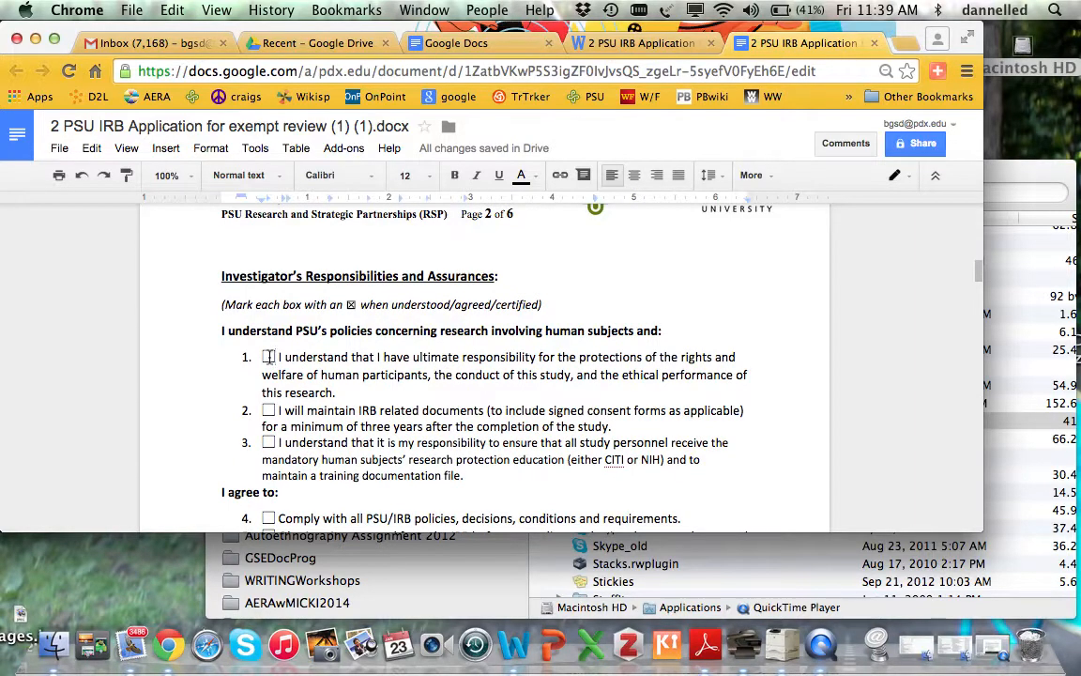
{"action": "type", "text": "XX"}
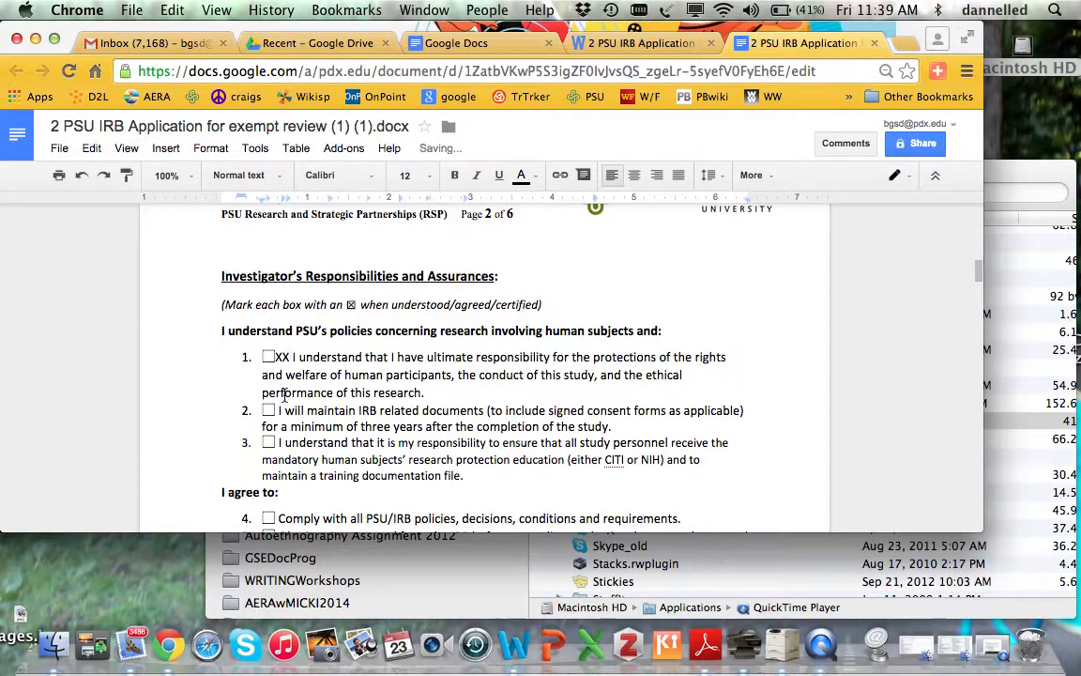
{"action": "left_click", "coordinate": [273, 410]}
{"action": "type", "text": "XX"}
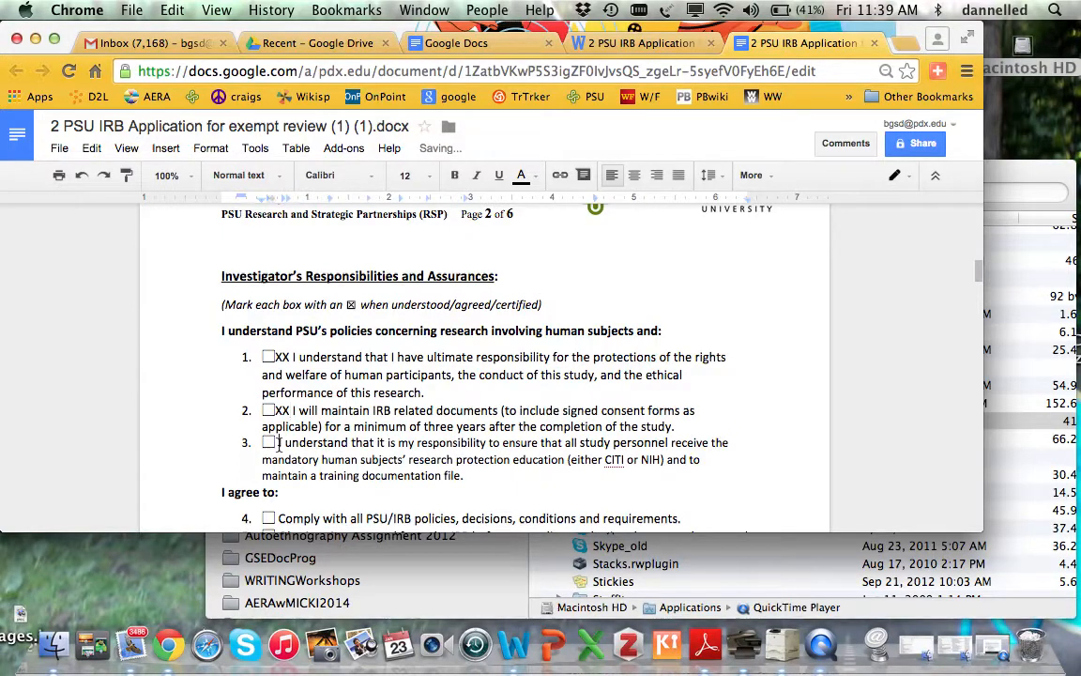
{"action": "left_click", "coordinate": [274, 442]}
{"action": "type", "text": "XX"}
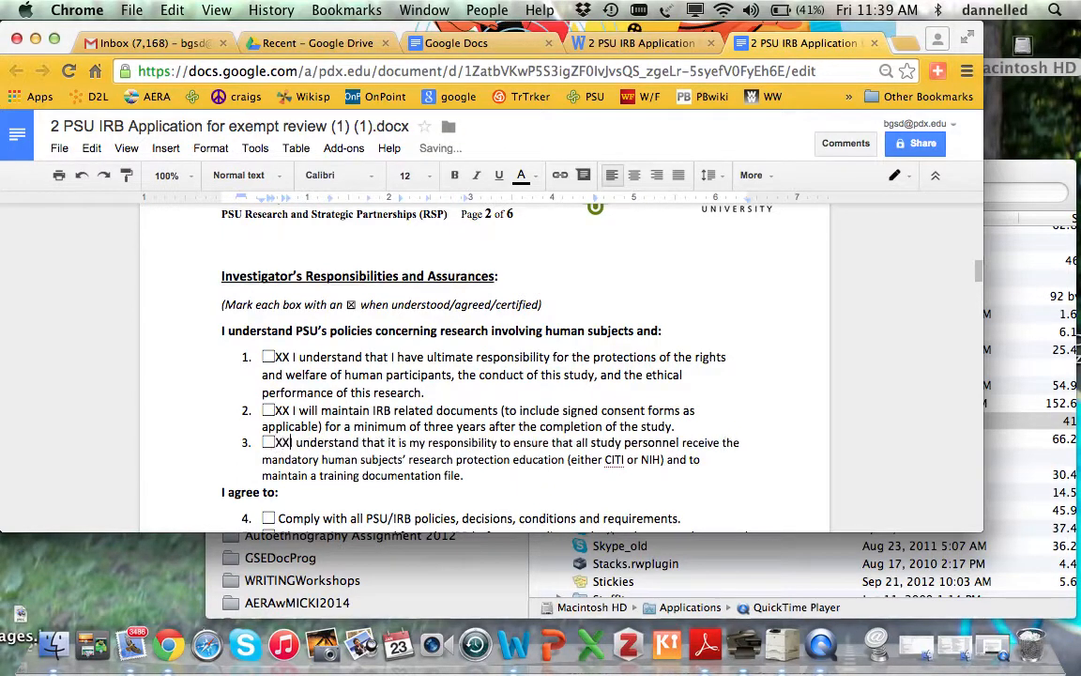
{"action": "scroll", "coordinate": [424, 420], "scroll_direction": "down", "scroll_amount": 5}
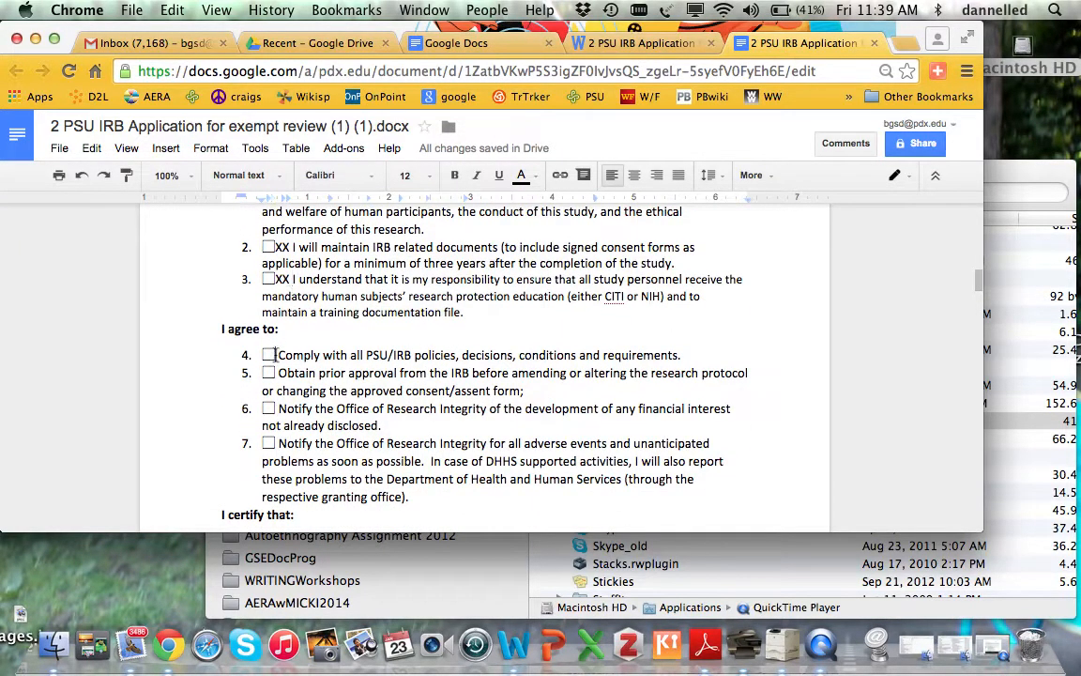
{"action": "left_click", "coordinate": [275, 354]}
{"action": "type", "text": "XX"}
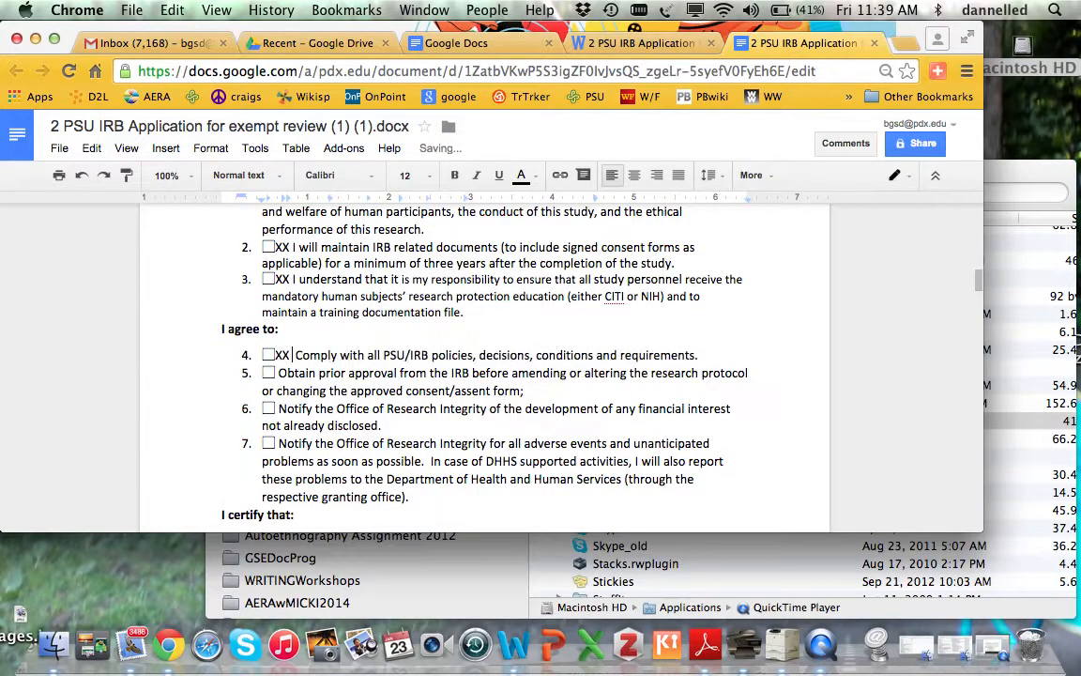
- Mark items 5 through 8 with XX, trimming extra X's
{"action": "left_click", "coordinate": [279, 373]}
{"action": "type", "text": "XXX"}
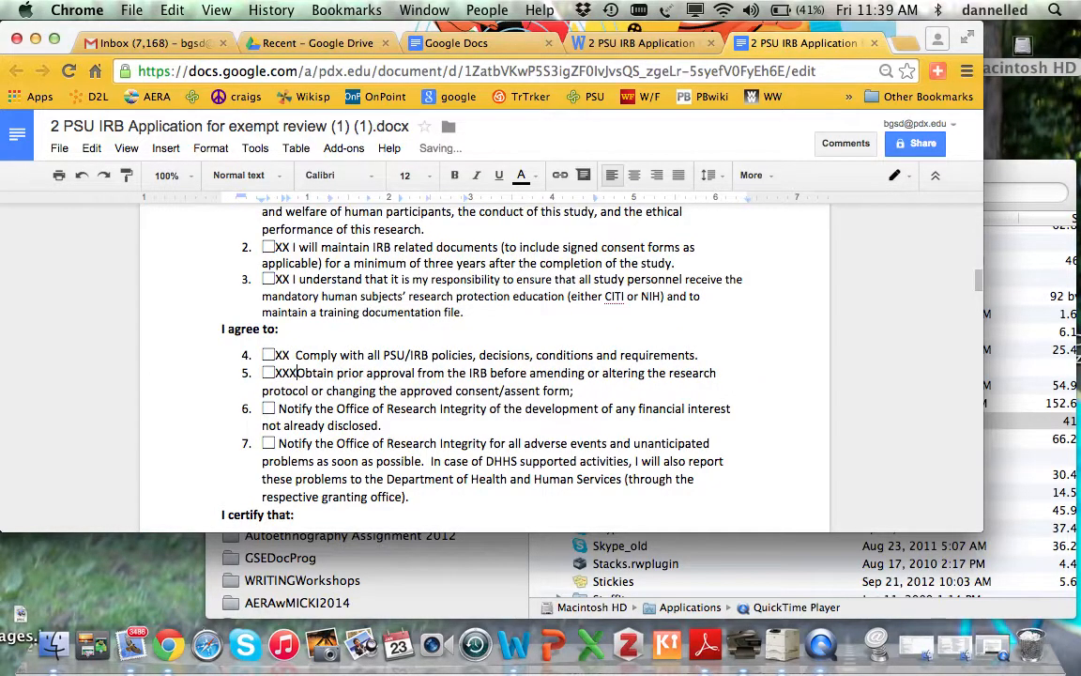
{"action": "key", "text": "BackSpace"}
{"action": "key", "text": "BackSpace"}
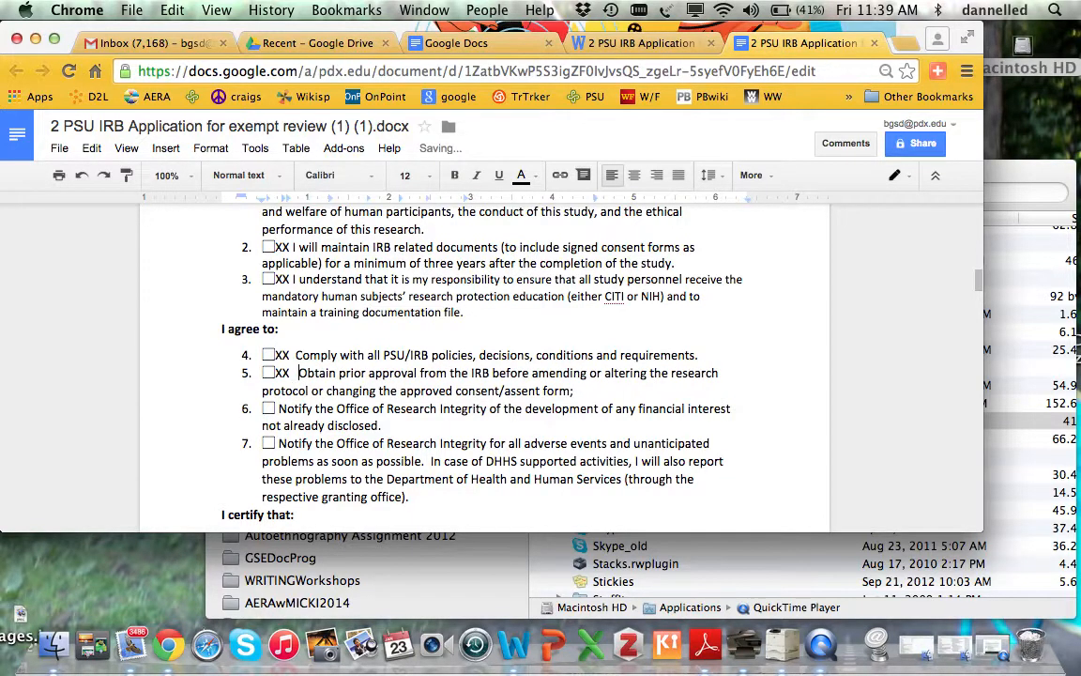
{"action": "left_click", "coordinate": [276, 408]}
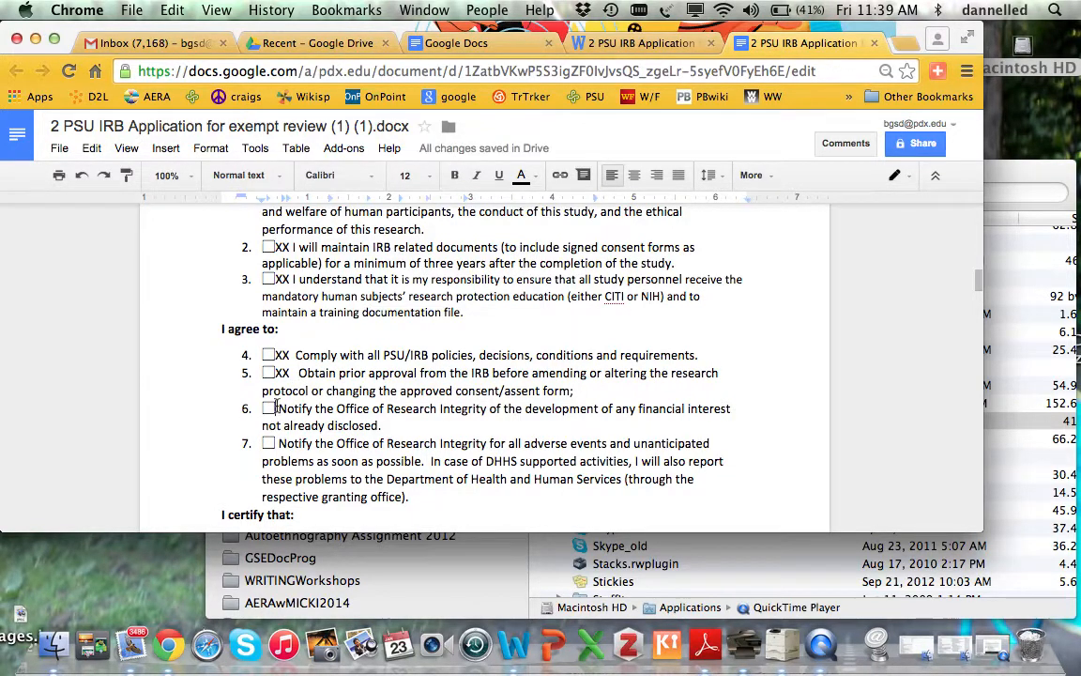
{"action": "type", "text": "XXX"}
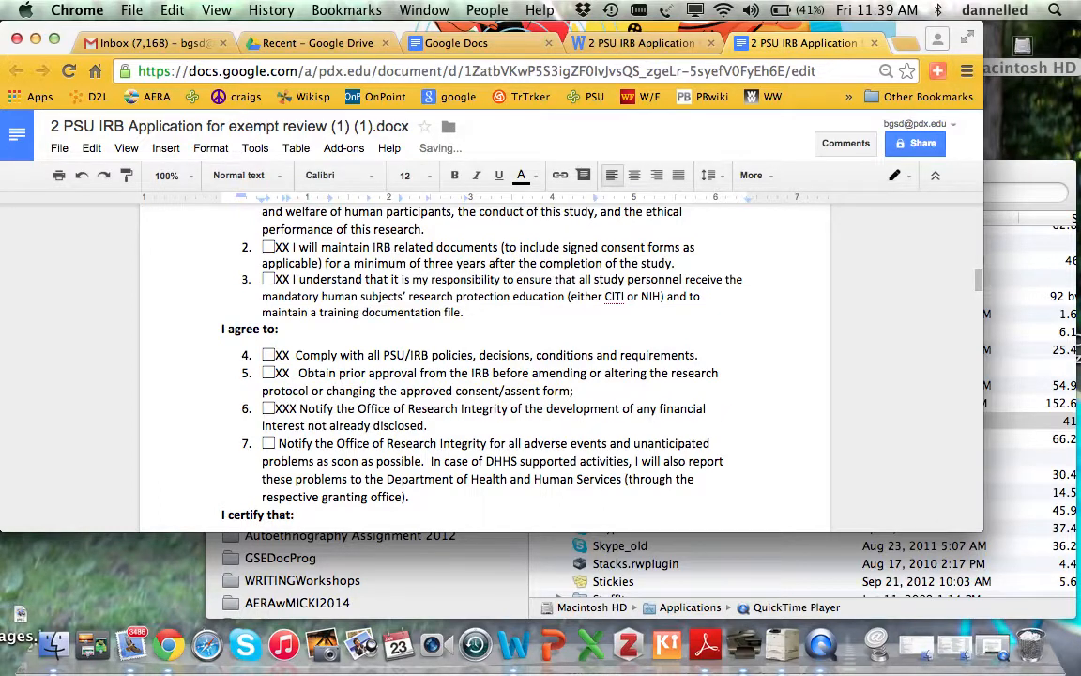
{"action": "key", "text": "BackSpace"}
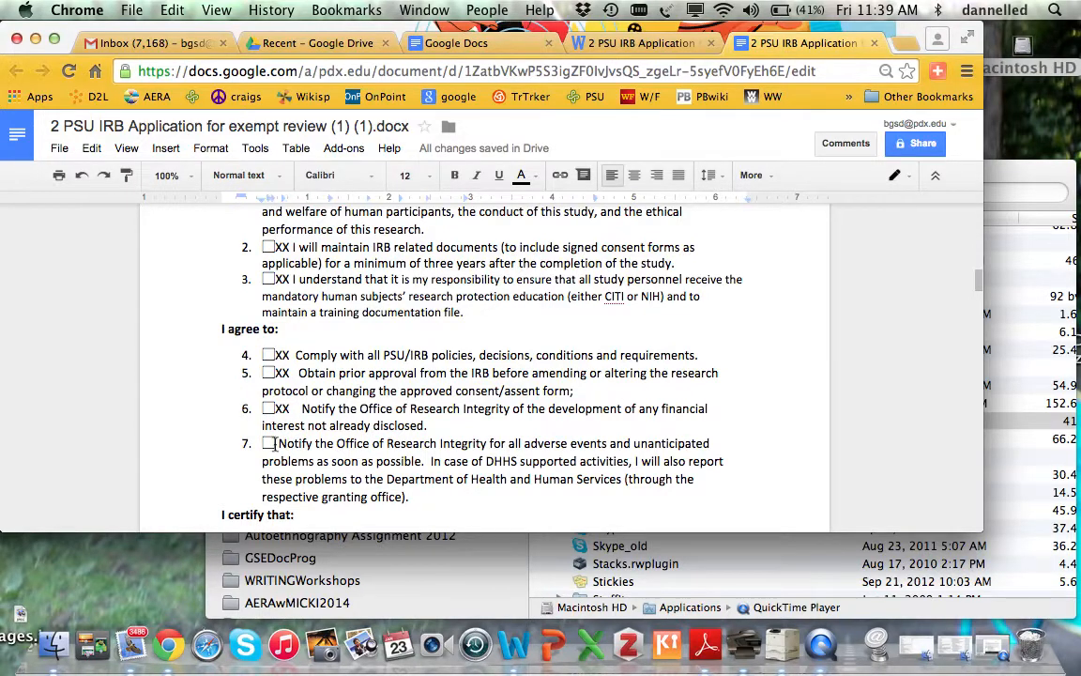
{"action": "left_click", "coordinate": [274, 443]}
{"action": "type", "text": "XXXX"}
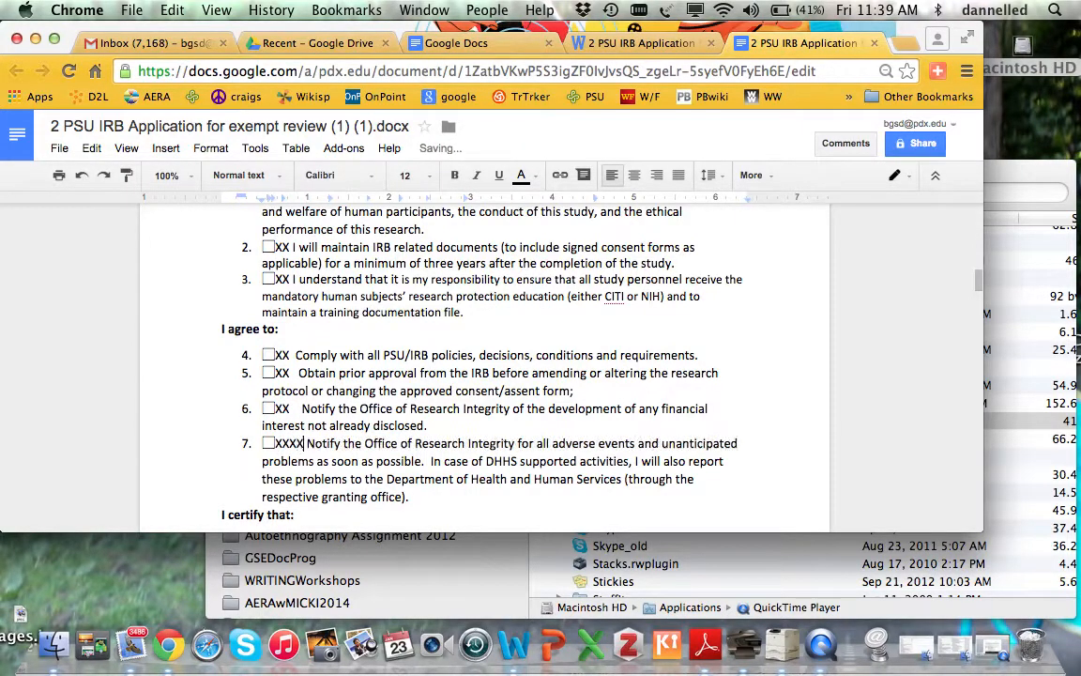
{"action": "key", "text": "BackSpace"}
{"action": "key", "text": "BackSpace"}
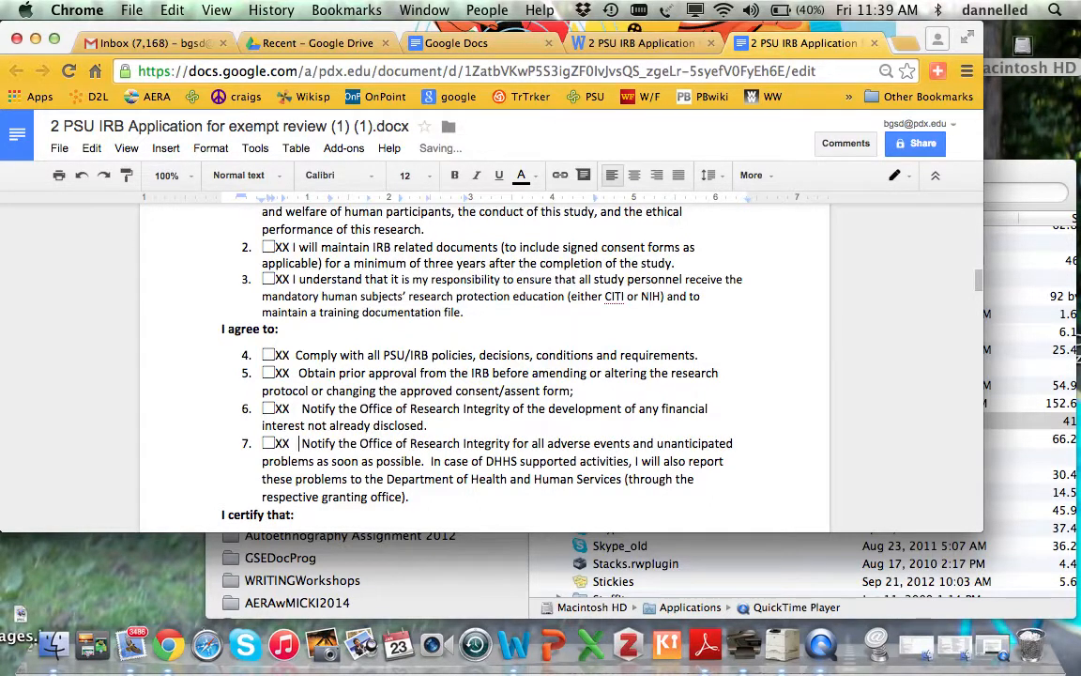
{"action": "scroll", "coordinate": [485, 357], "scroll_direction": "down", "scroll_amount": 3}
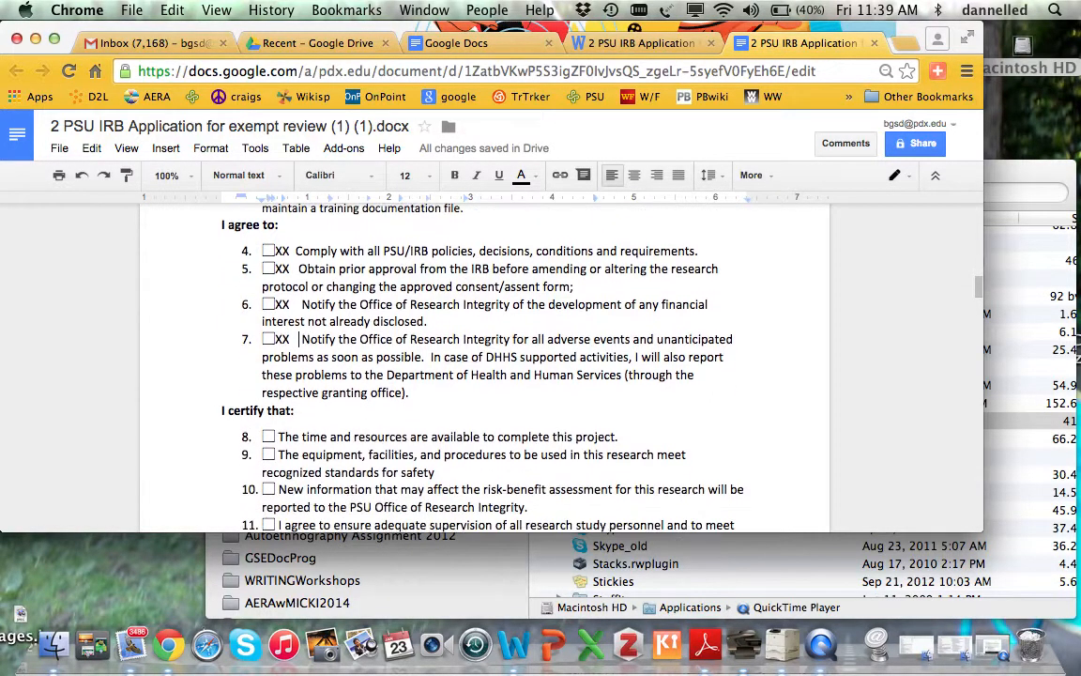
{"action": "left_click", "coordinate": [275, 405]}
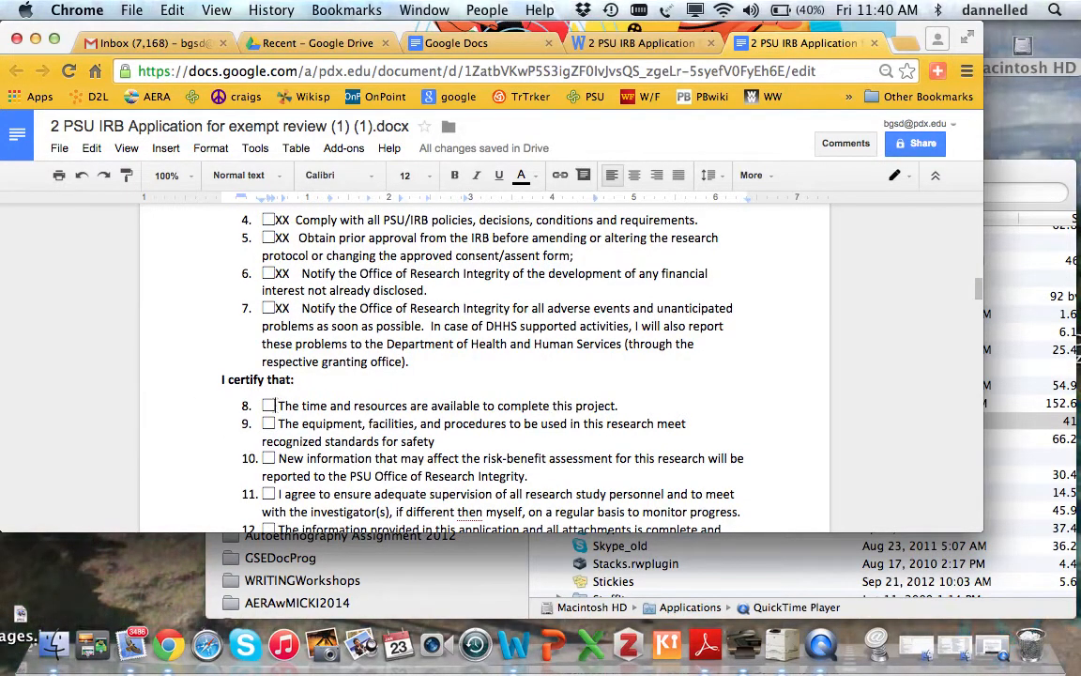
{"action": "type", "text": "XXX"}
{"action": "key", "text": "BackSpace"}
{"action": "key", "text": "BackSpace"}
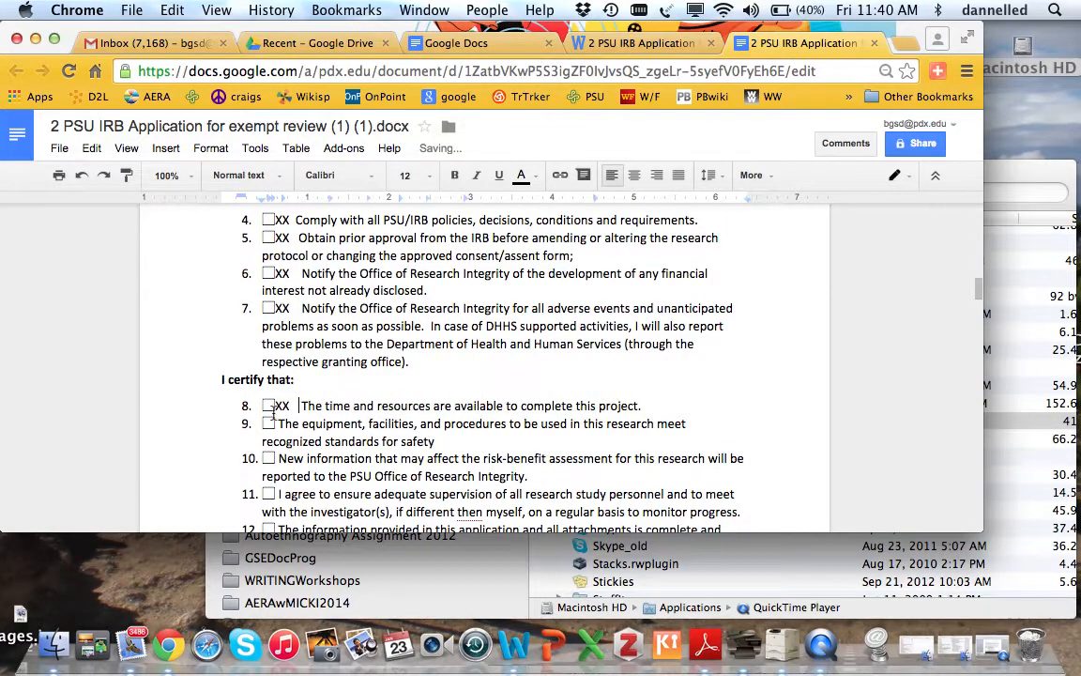
- Mark items 9 through 12 with XX, trimming extra X's
{"action": "left_click", "coordinate": [273, 424]}
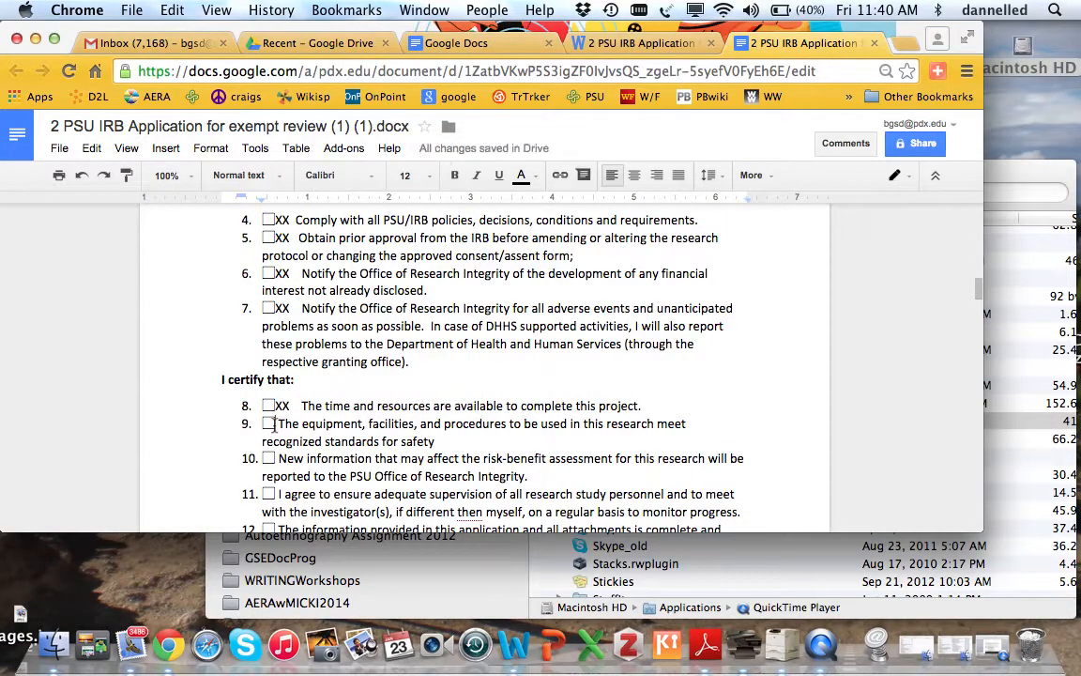
{"action": "type", "text": "XXX"}
{"action": "key", "text": "BackSpace"}
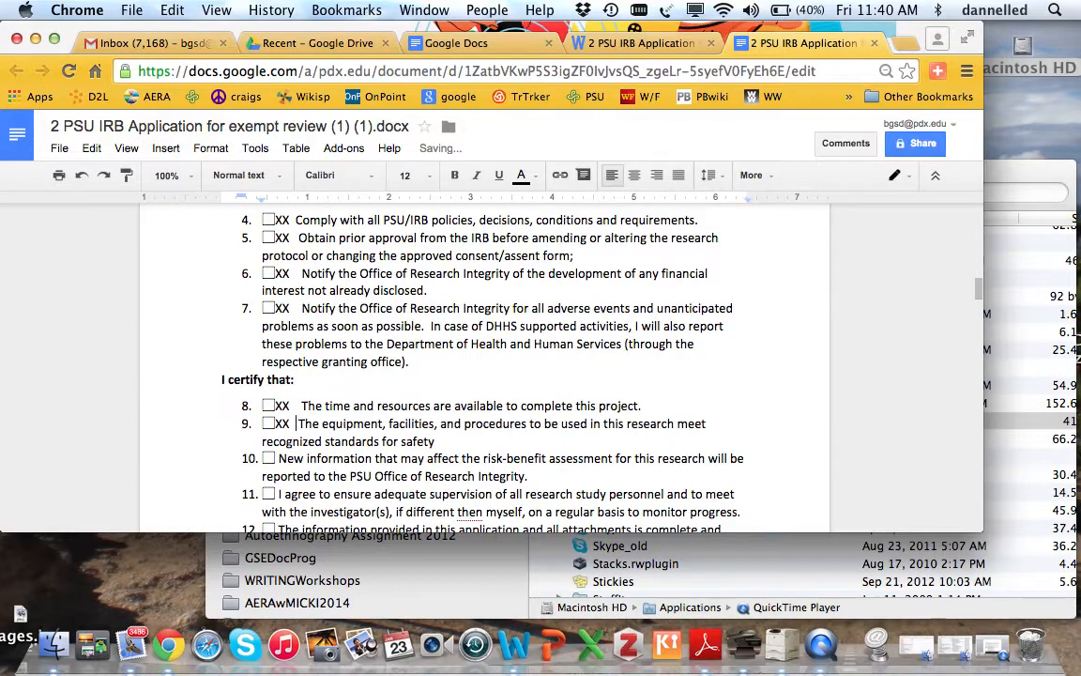
{"action": "left_click", "coordinate": [274, 458]}
{"action": "type", "text": "XXX"}
{"action": "key", "text": "BackSpace"}
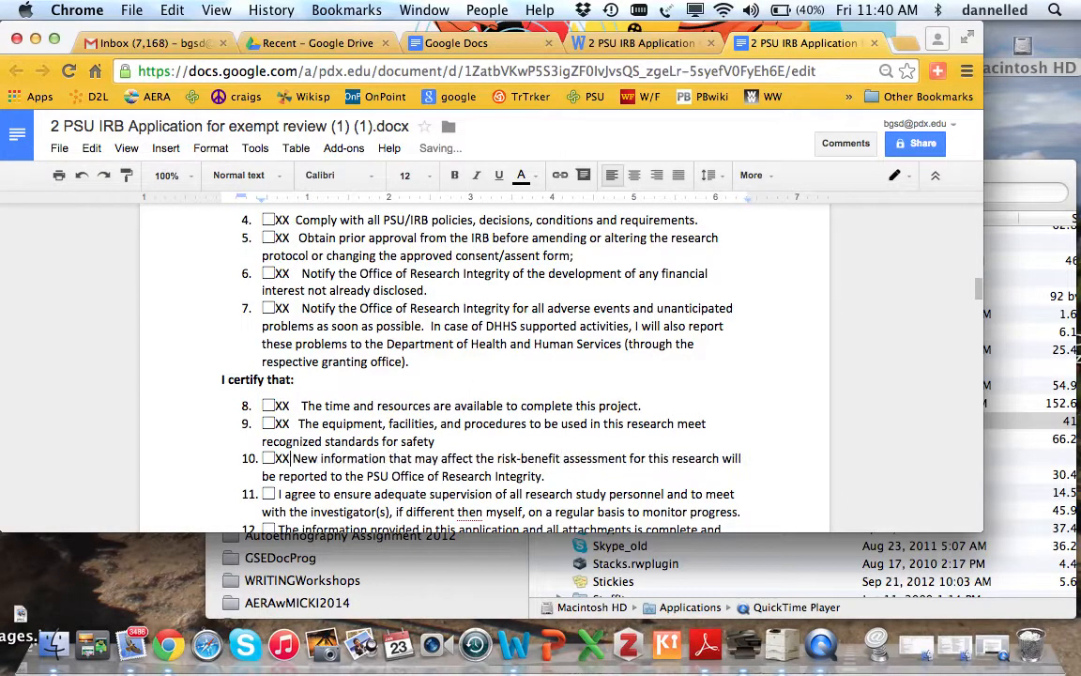
{"action": "left_click", "coordinate": [275, 493]}
{"action": "type", "text": "XX"}
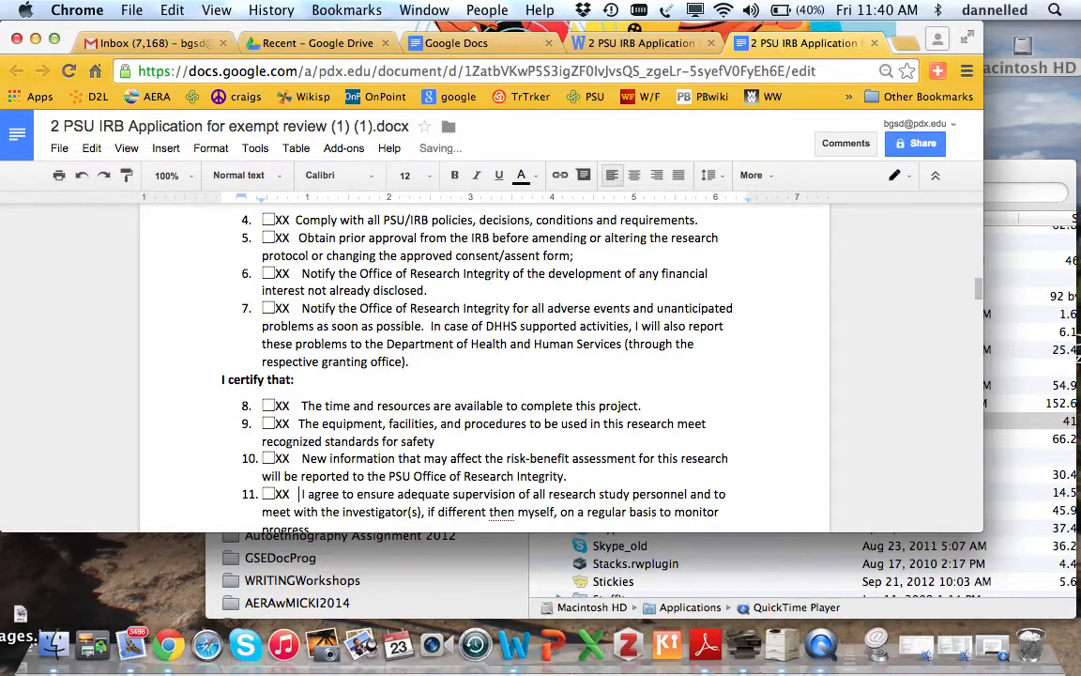
{"action": "scroll", "coordinate": [281, 401], "scroll_direction": "down", "scroll_amount": 5}
{"action": "scroll", "coordinate": [281, 402], "scroll_direction": "up", "scroll_amount": 1}
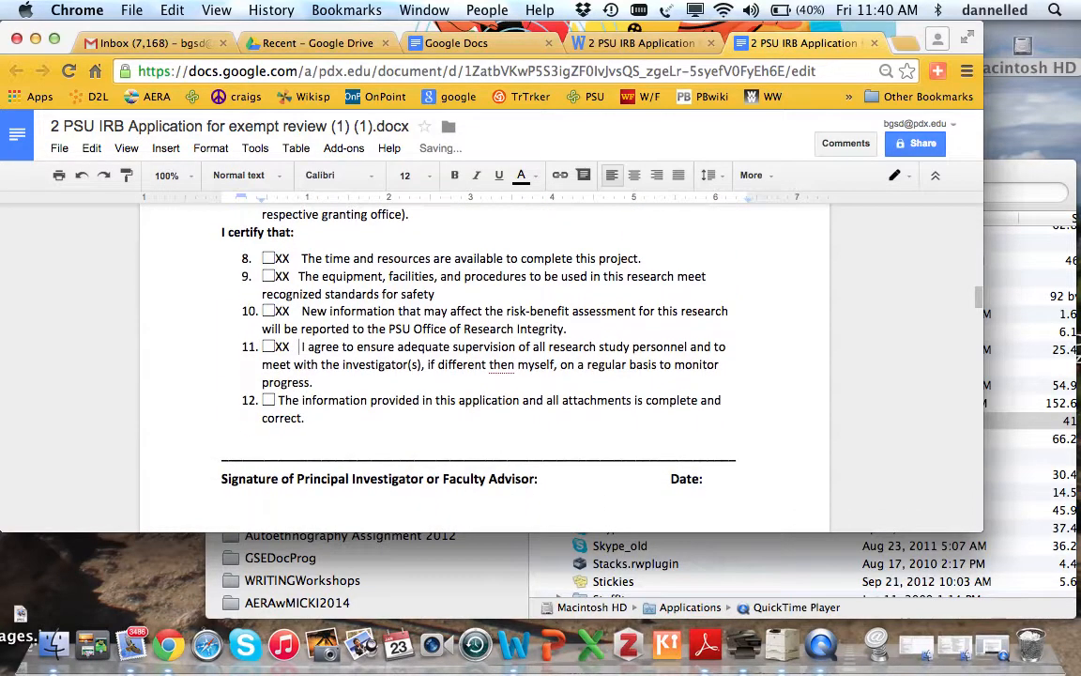
{"action": "left_click", "coordinate": [274, 400]}
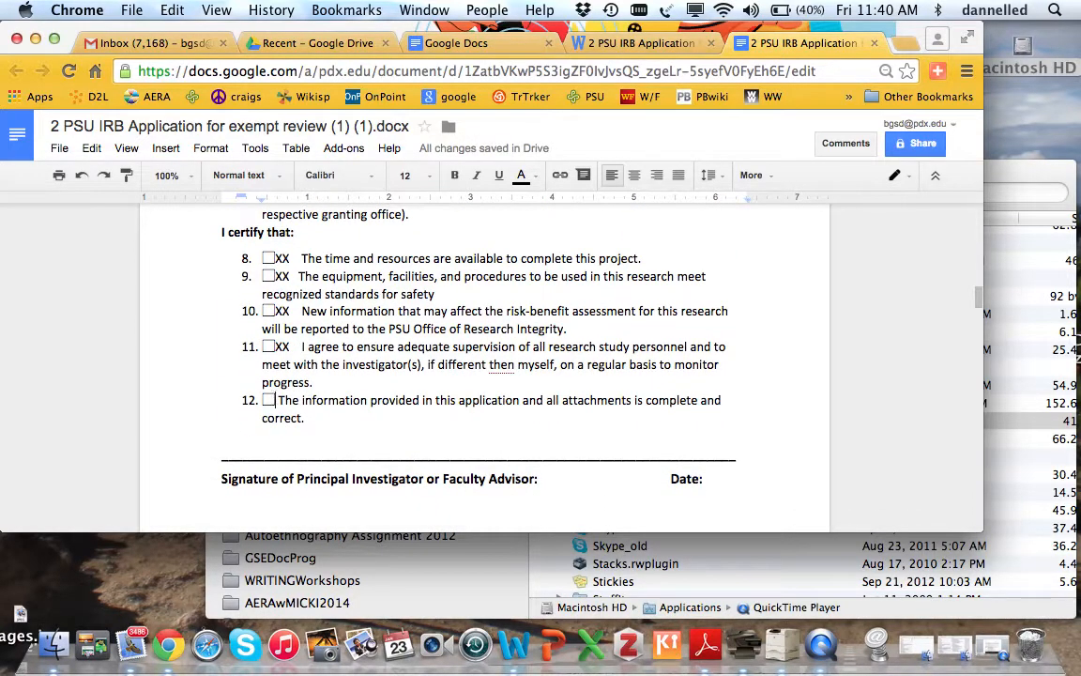
{"action": "type", "text": "XXX"}
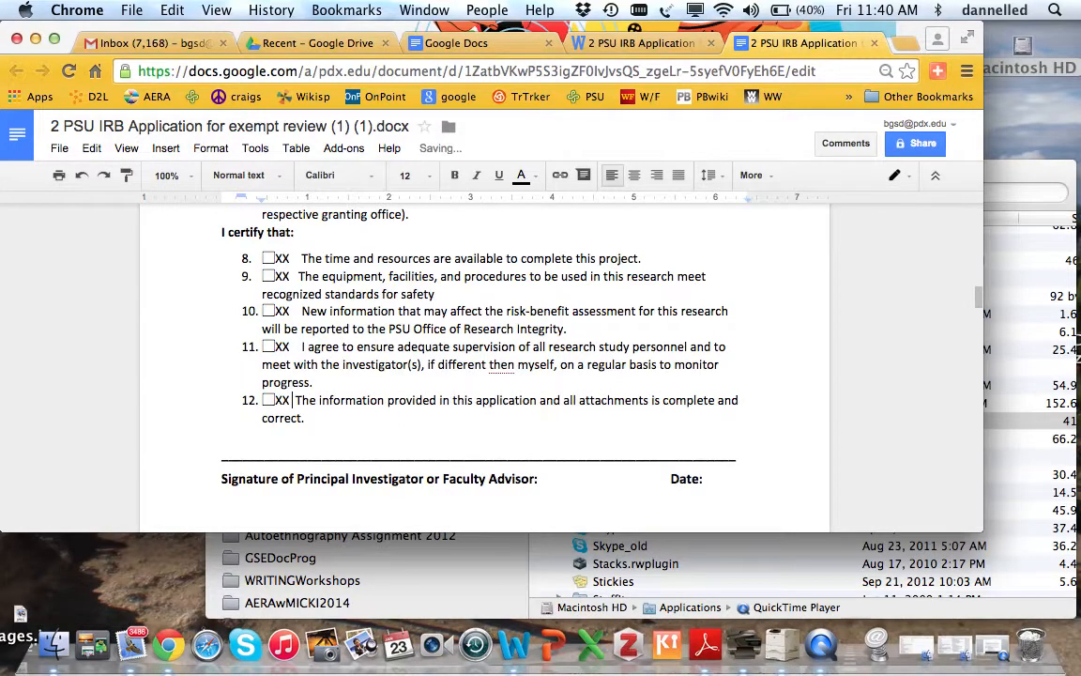
{"action": "scroll", "coordinate": [484, 366], "scroll_direction": "down", "scroll_amount": 5}
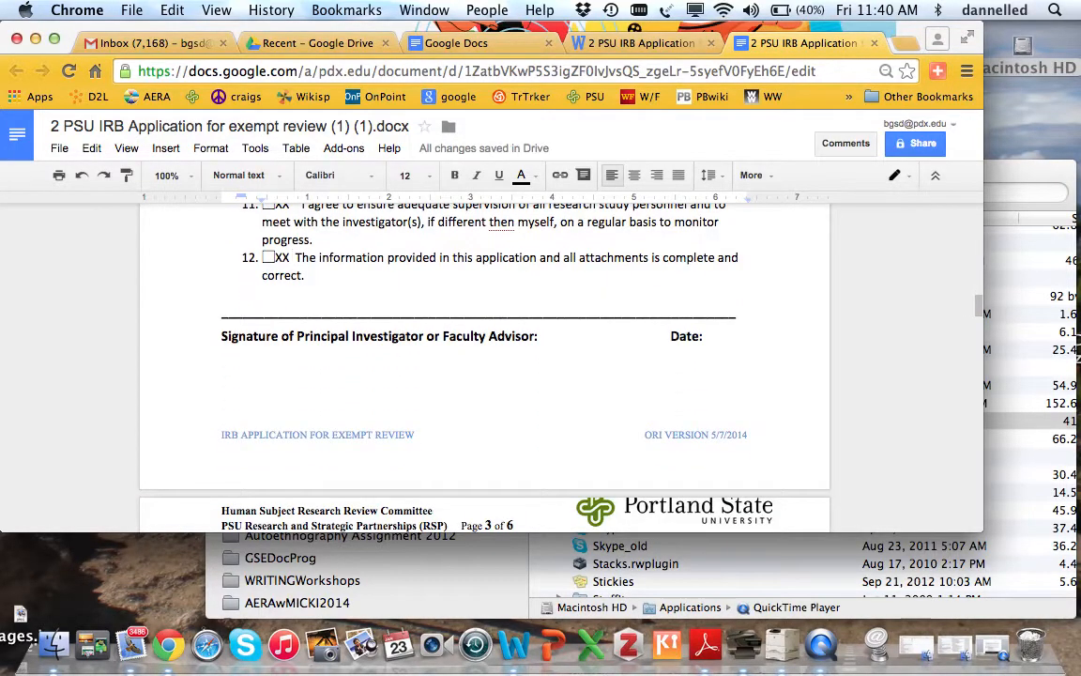
- Put XX beside No for Section 2 questions 1 through 4
{"action": "scroll", "coordinate": [485, 366], "scroll_direction": "down", "scroll_amount": 5}
{"action": "scroll", "coordinate": [484, 366], "scroll_direction": "down", "scroll_amount": 1}
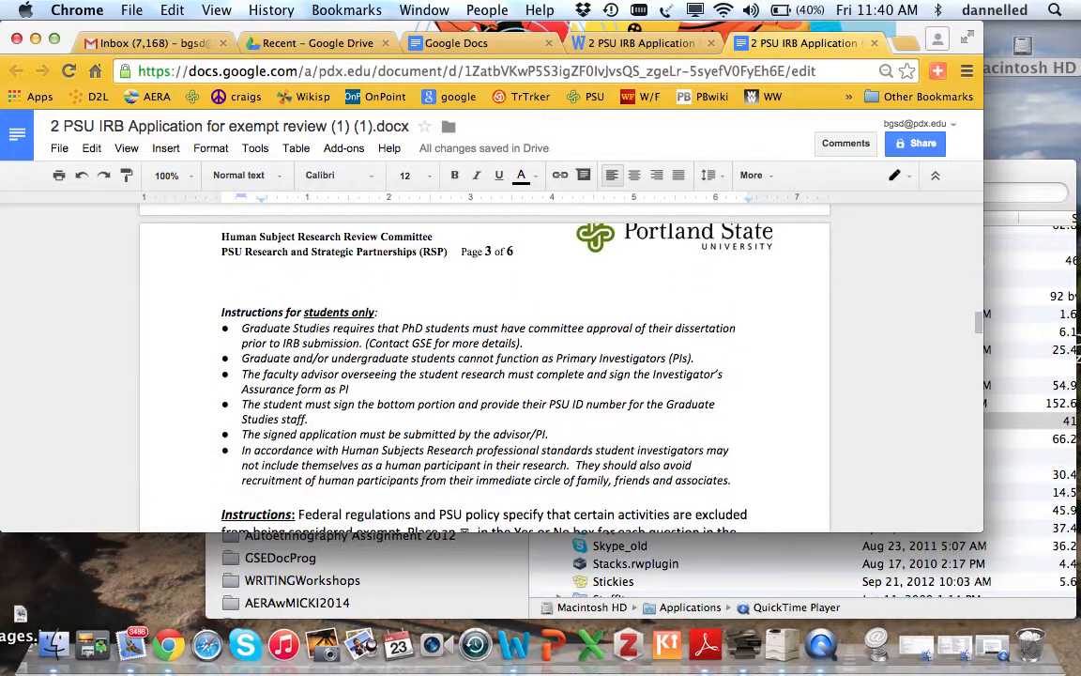
{"action": "scroll", "coordinate": [528, 285], "scroll_direction": "down", "scroll_amount": 2}
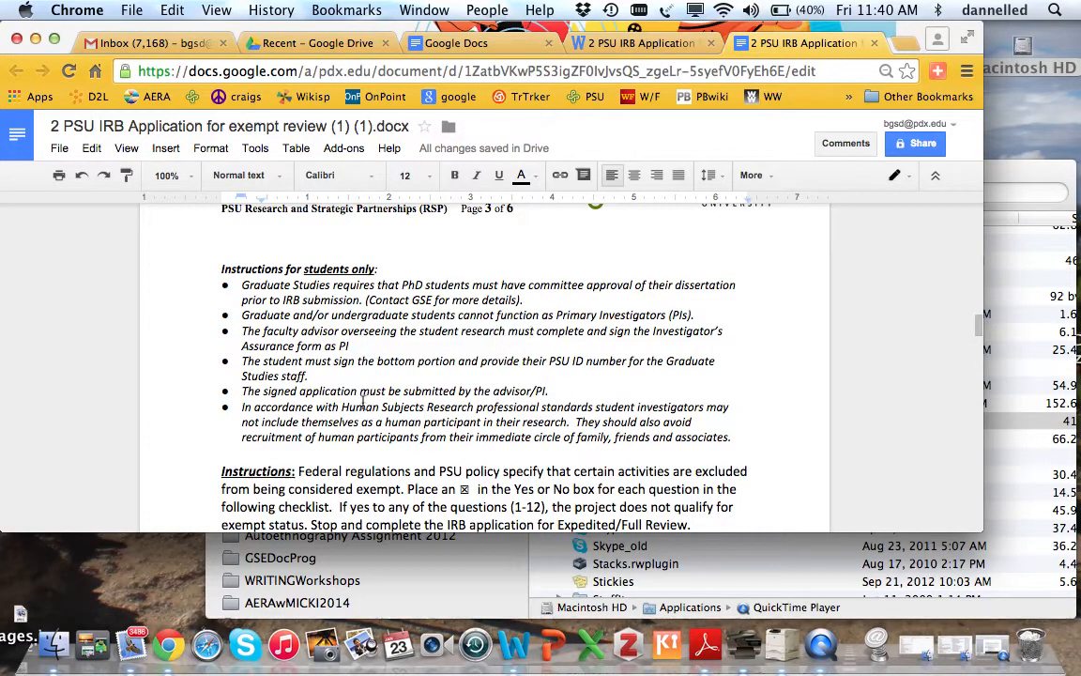
{"action": "scroll", "coordinate": [361, 398], "scroll_direction": "down", "scroll_amount": 5}
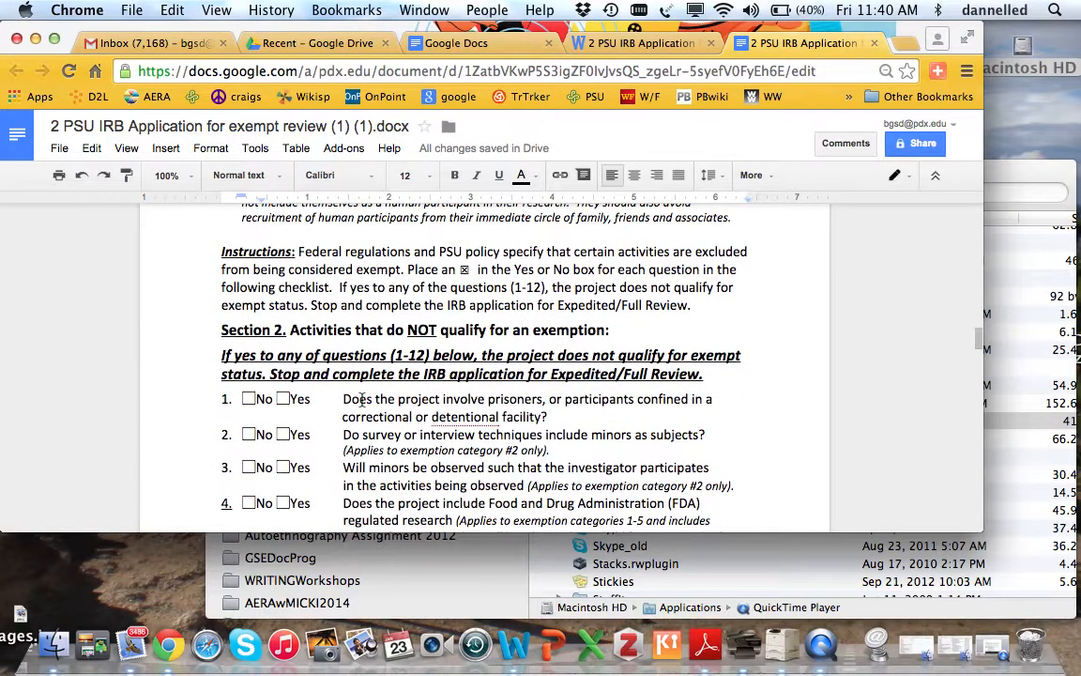
{"action": "scroll", "coordinate": [361, 398], "scroll_direction": "down", "scroll_amount": 1}
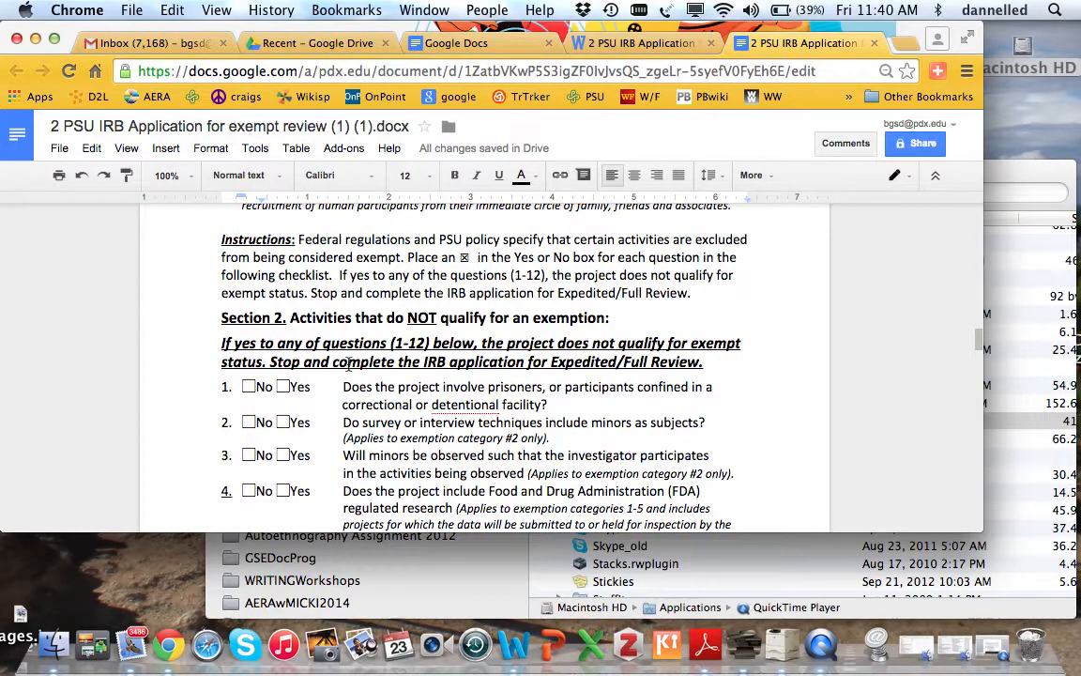
{"action": "left_click", "coordinate": [239, 390]}
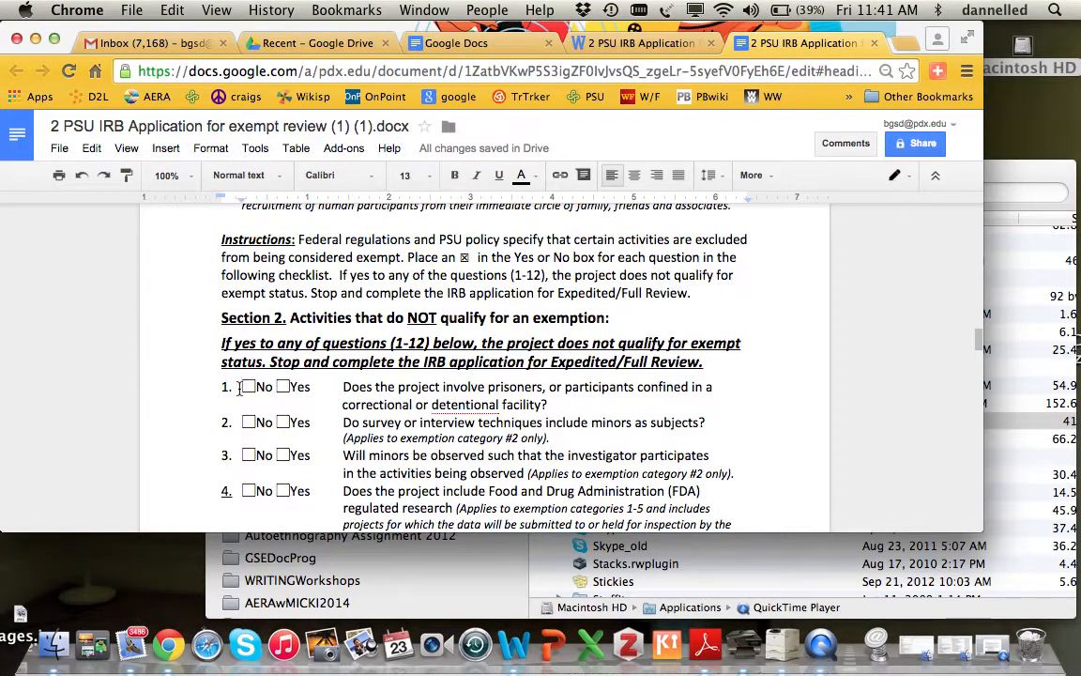
{"action": "type", "text": "XX"}
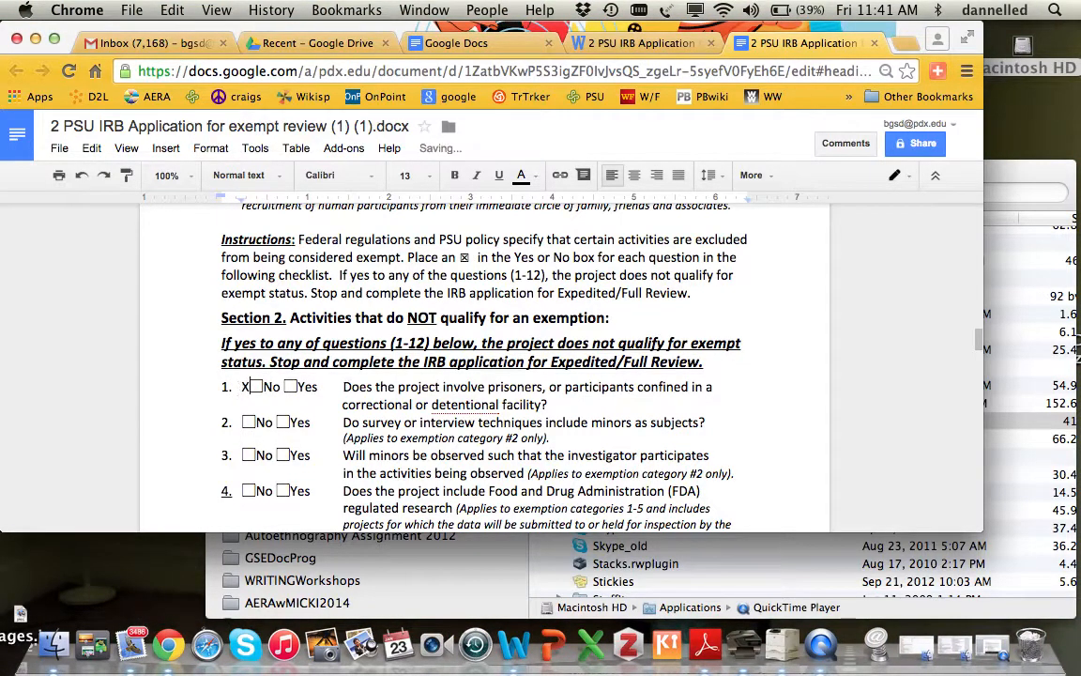
{"action": "left_click", "coordinate": [241, 422]}
{"action": "type", "text": "XX"}
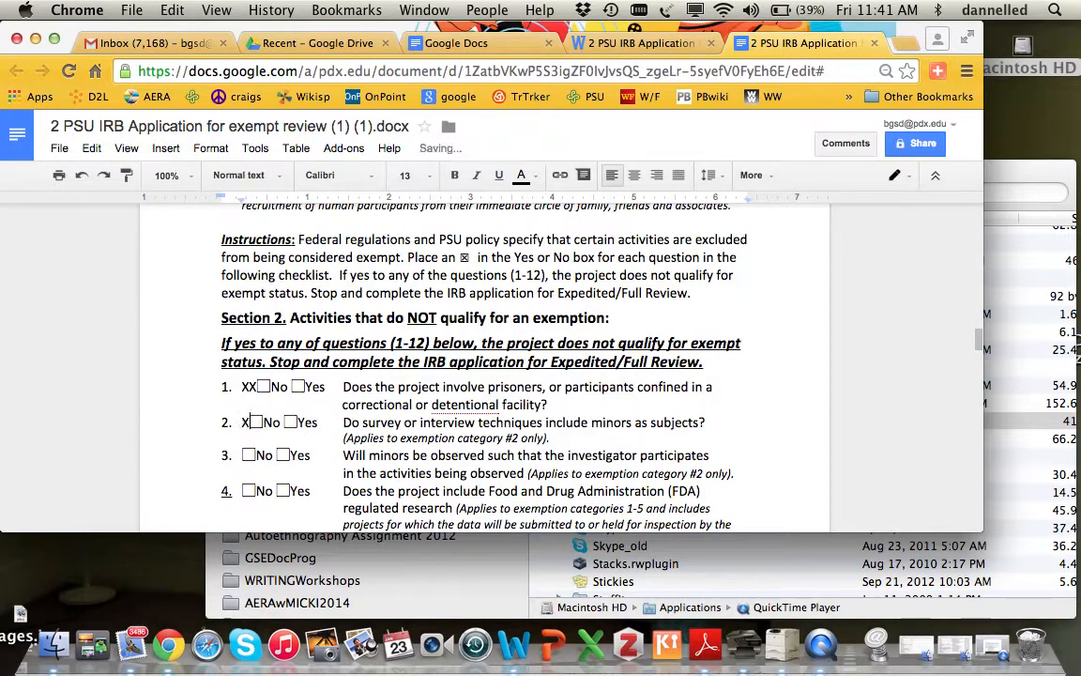
{"action": "left_click", "coordinate": [242, 455]}
{"action": "type", "text": "XX"}
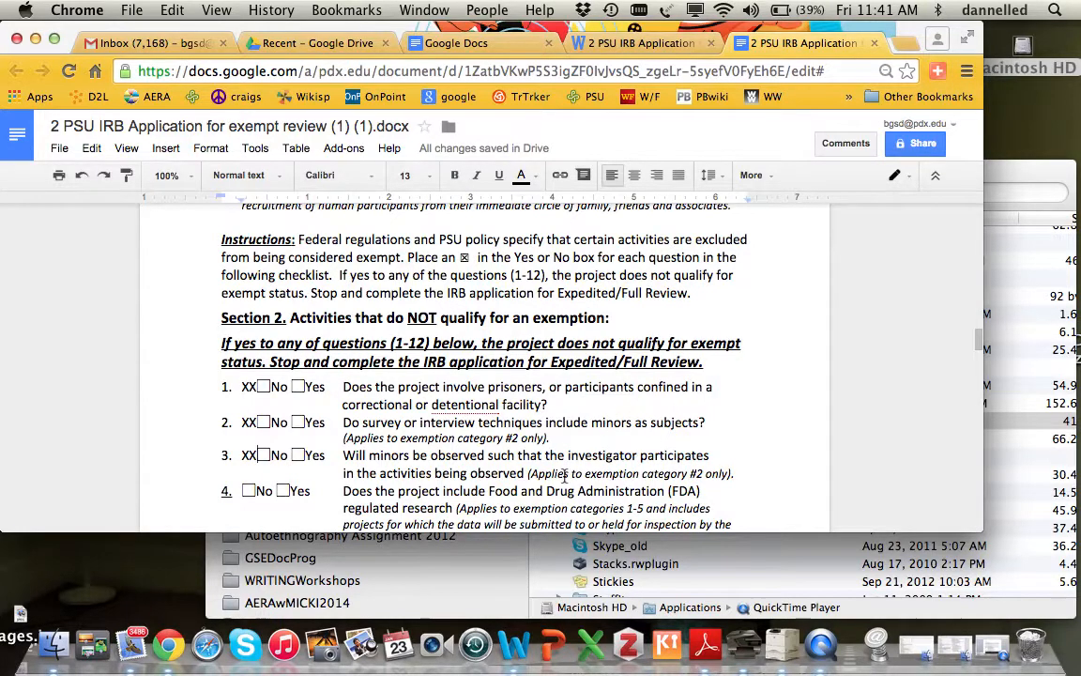
{"action": "scroll", "coordinate": [563, 475], "scroll_direction": "down", "scroll_amount": 3}
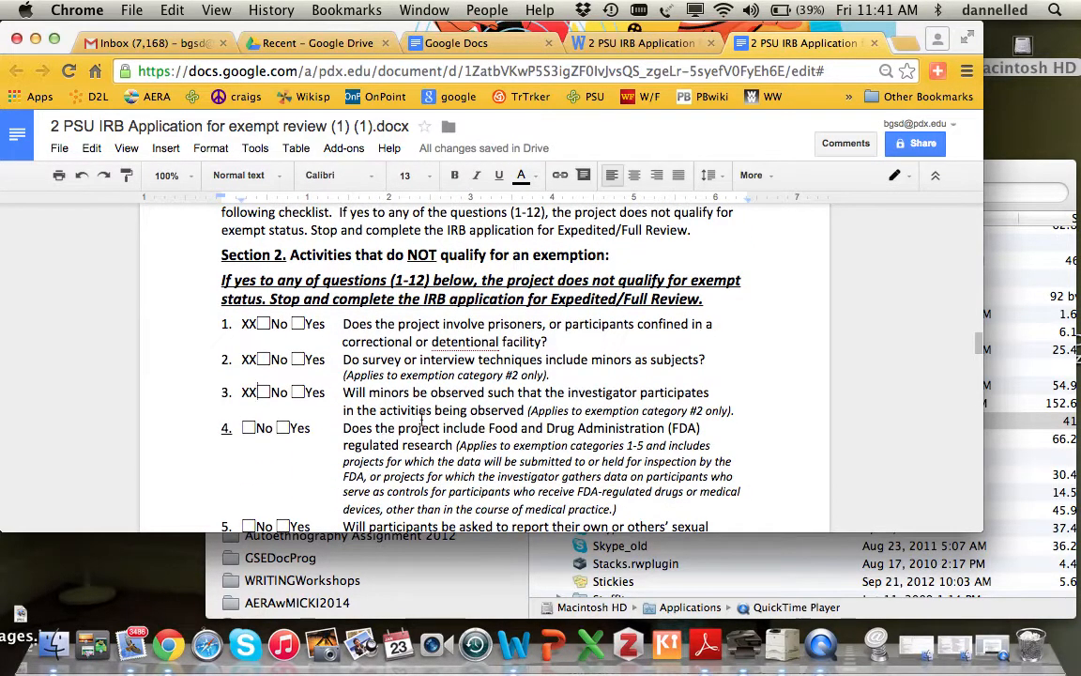
{"action": "left_click", "coordinate": [243, 427]}
{"action": "type", "text": "XX"}
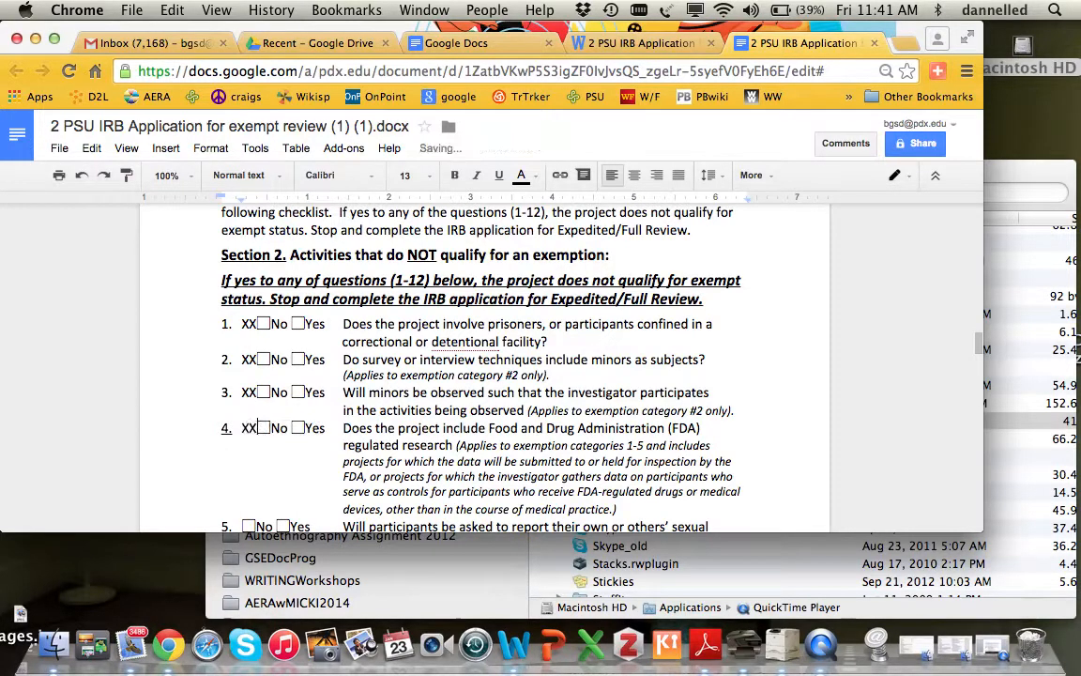
- Put XX beside No for questions 5, 6 and 7
{"action": "scroll", "coordinate": [511, 366], "scroll_direction": "down", "scroll_amount": 3}
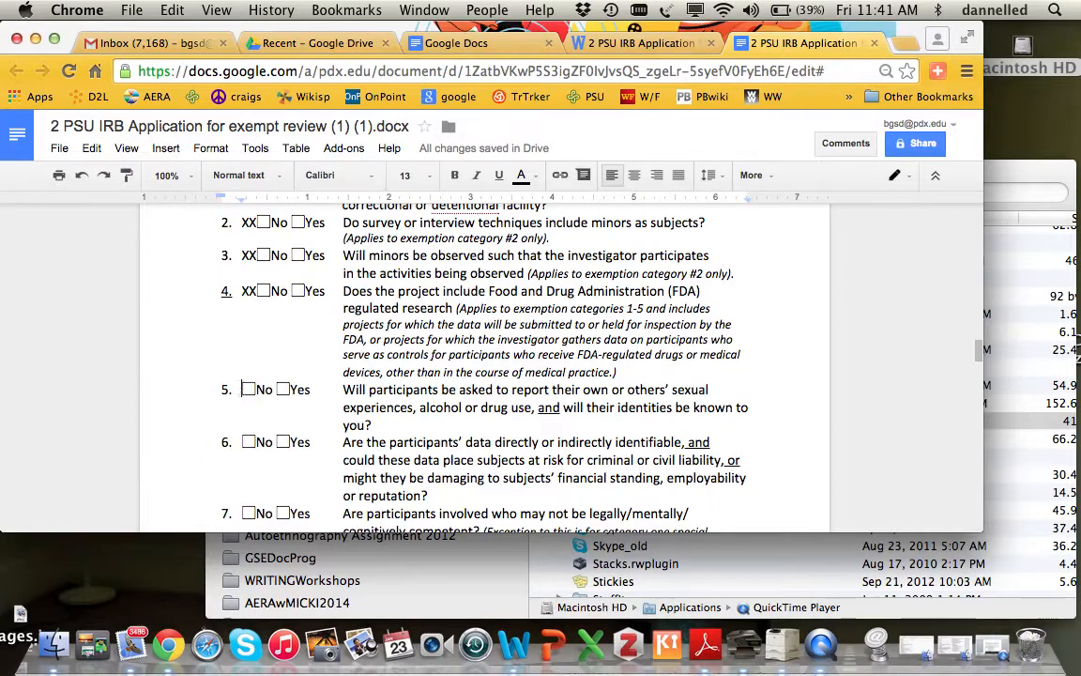
{"action": "left_click", "coordinate": [243, 388]}
{"action": "type", "text": "XX"}
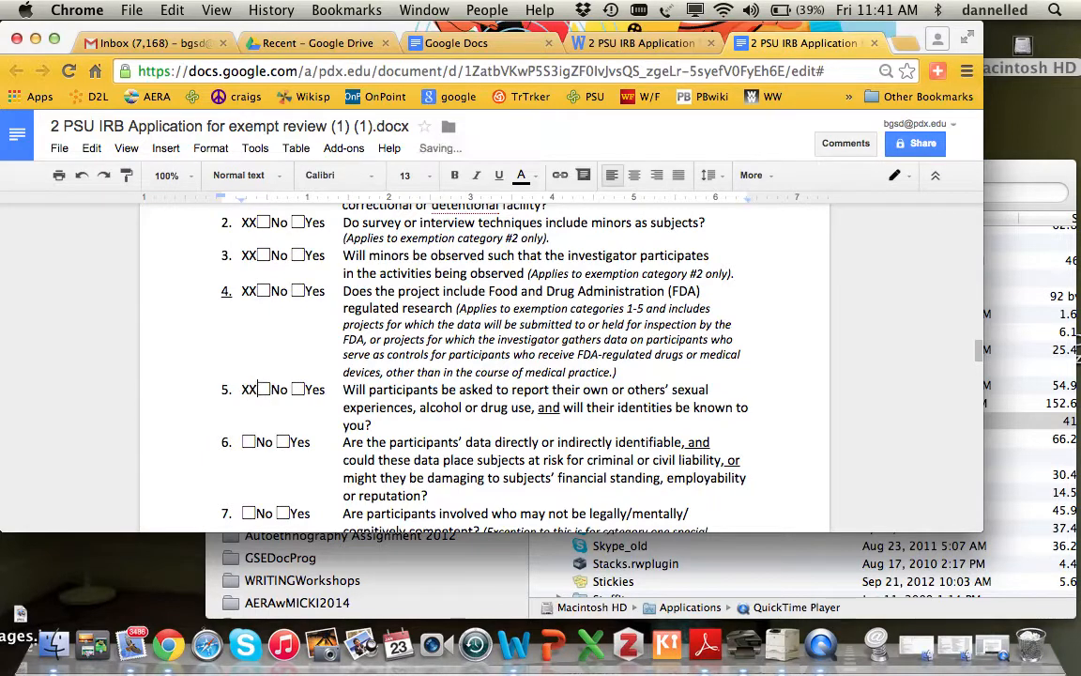
{"action": "left_click", "coordinate": [242, 441]}
{"action": "type", "text": "XX"}
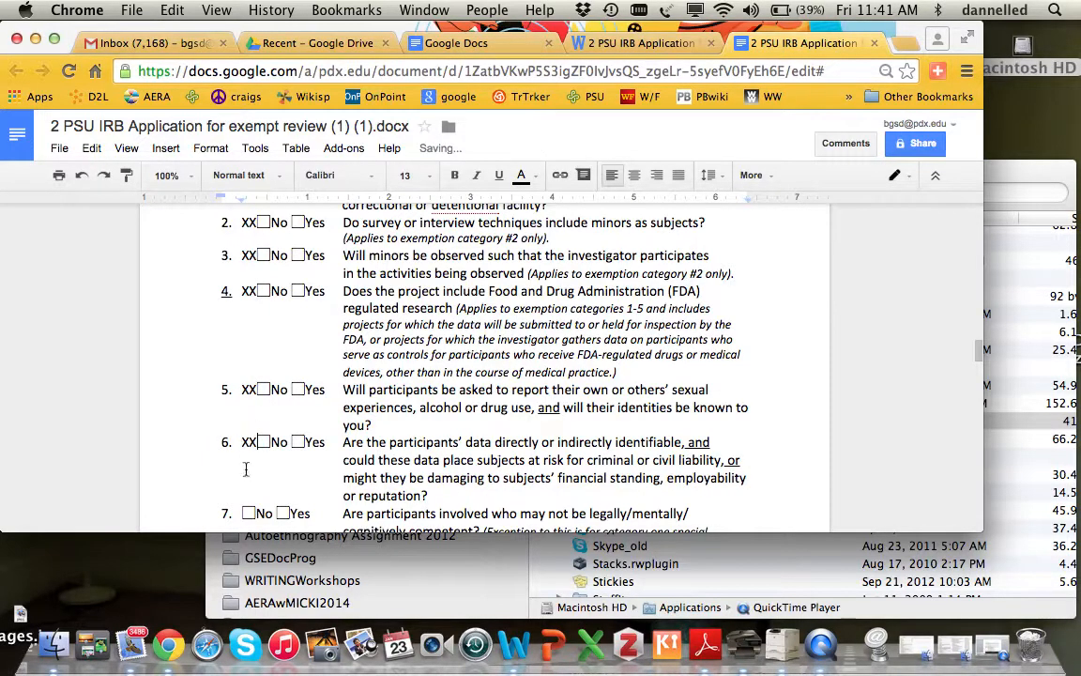
{"action": "left_click", "coordinate": [242, 513]}
{"action": "type", "text": "XX"}
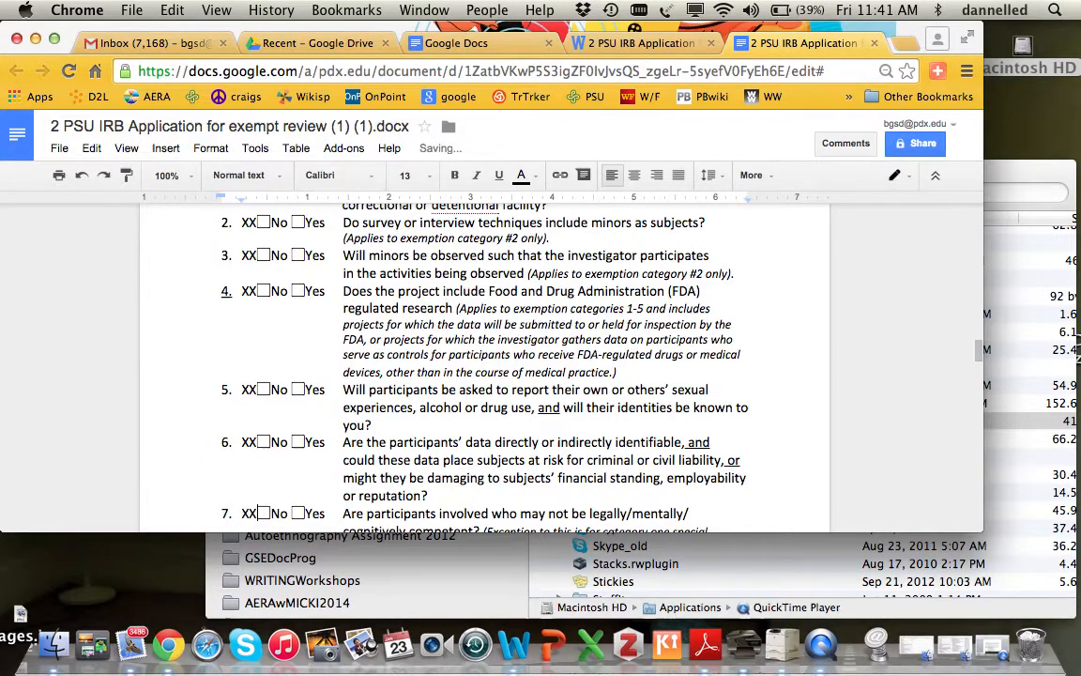
{"action": "scroll", "coordinate": [242, 512], "scroll_direction": "down", "scroll_amount": 3}
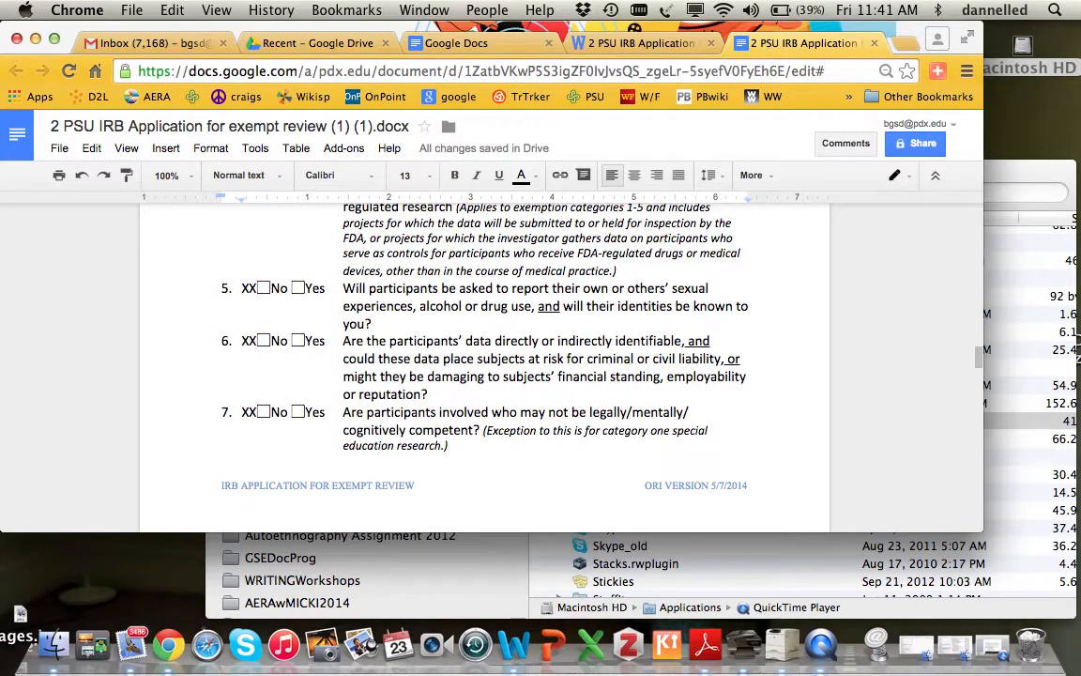
{"action": "scroll", "coordinate": [484, 357], "scroll_direction": "down", "scroll_amount": 1}
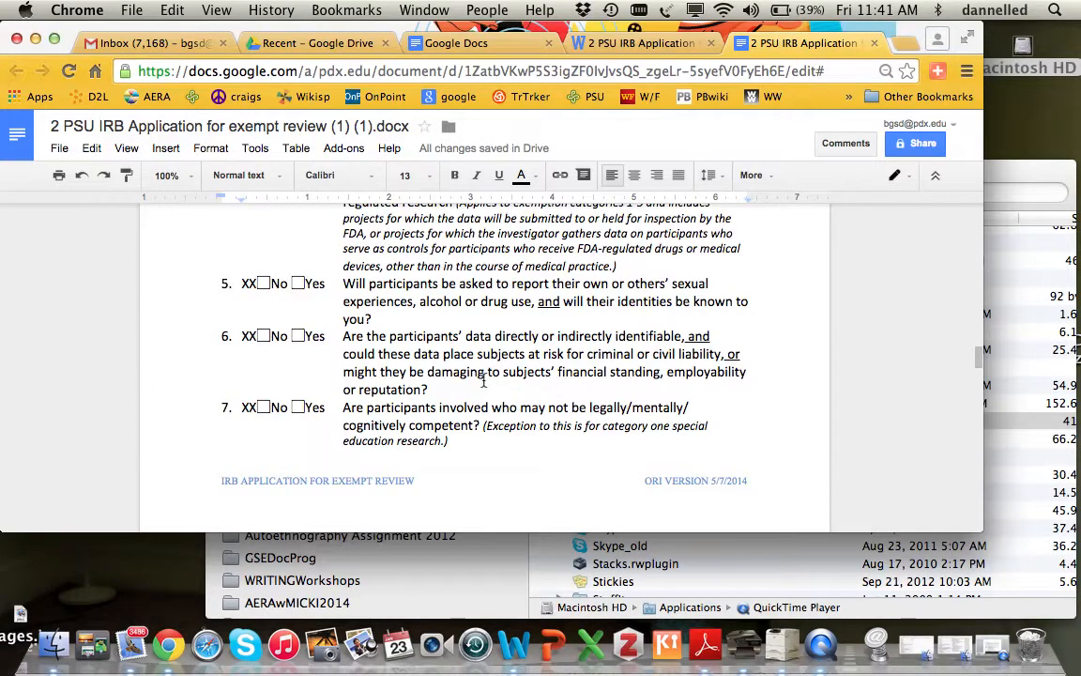
- Type XX beside the No box for Section 2 questions 8, 9 and 10
{"action": "scroll", "coordinate": [480, 380], "scroll_direction": "down", "scroll_amount": 3}
{"action": "scroll", "coordinate": [483, 380], "scroll_direction": "down", "scroll_amount": 10}
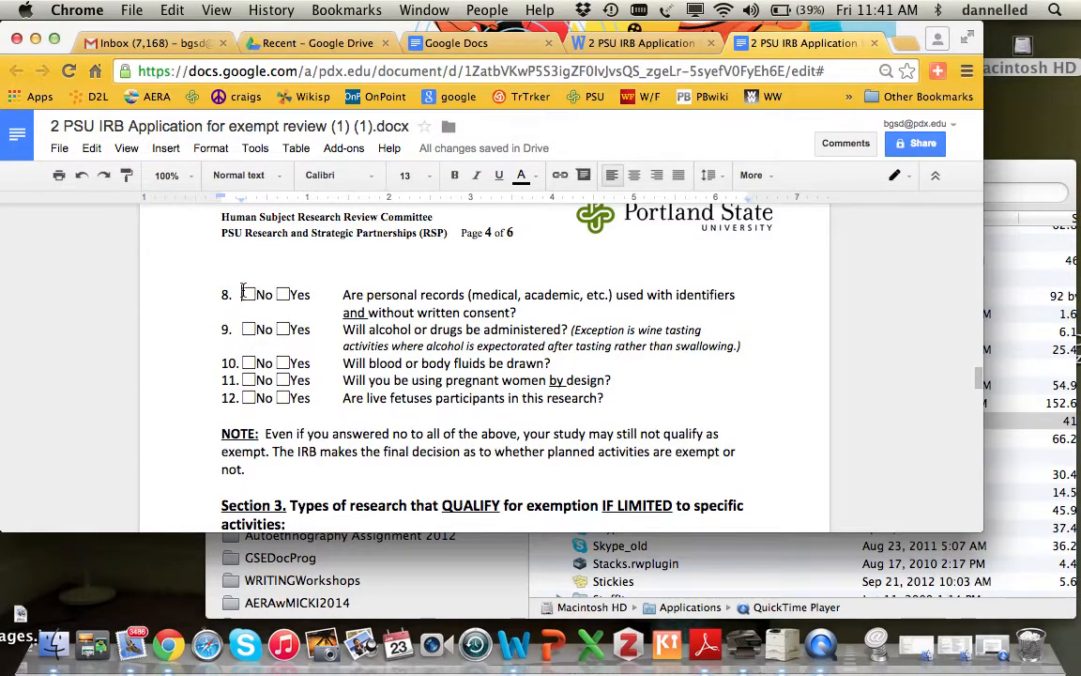
{"action": "left_click", "coordinate": [242, 294]}
{"action": "type", "text": "XX"}
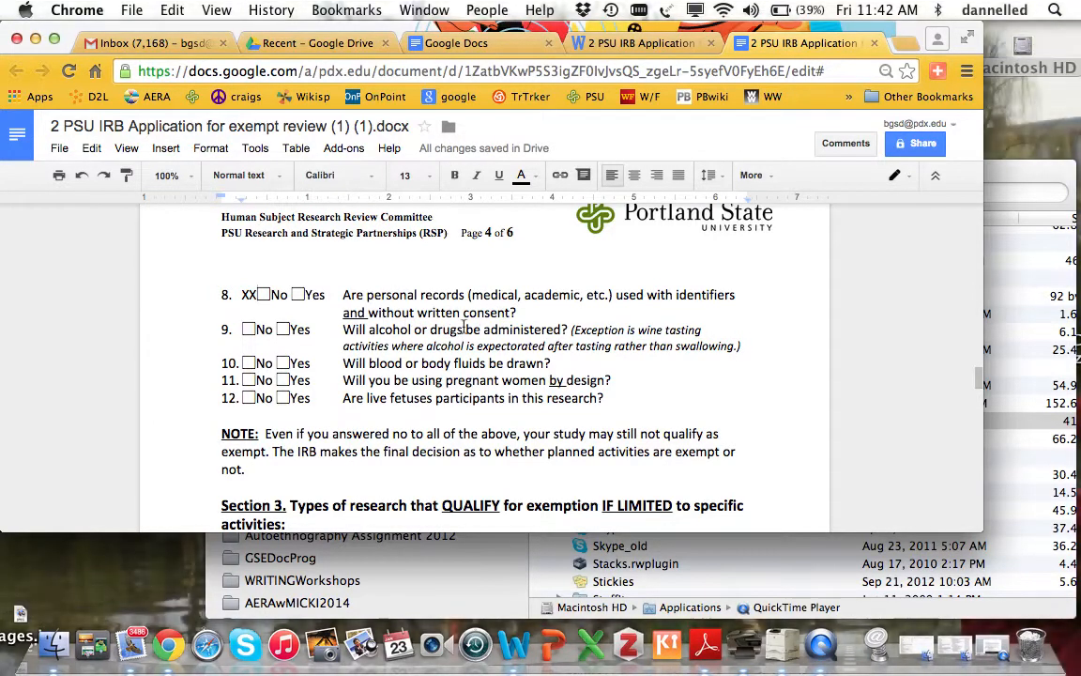
{"action": "left_click", "coordinate": [241, 329]}
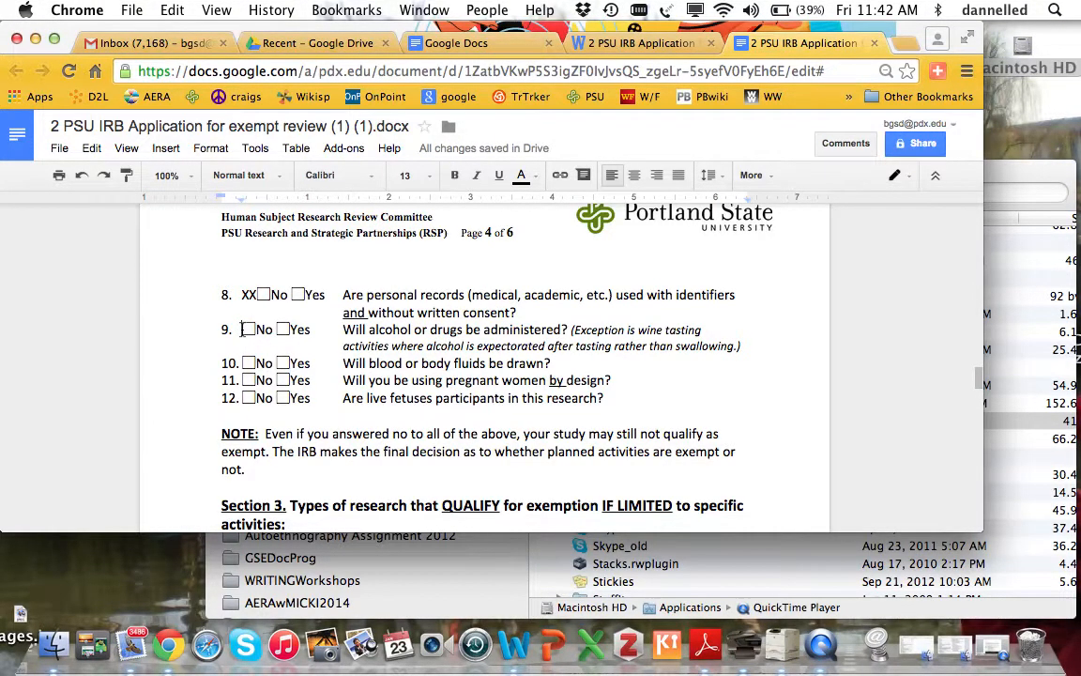
{"action": "type", "text": "XX"}
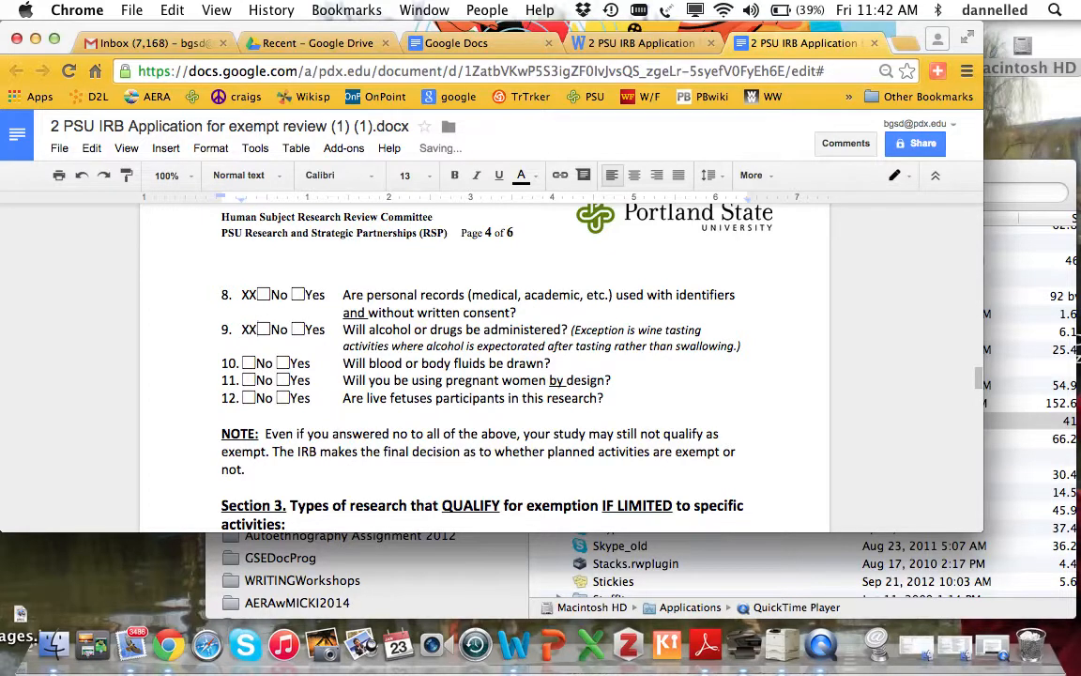
{"action": "left_click", "coordinate": [242, 363]}
{"action": "type", "text": "XX"}
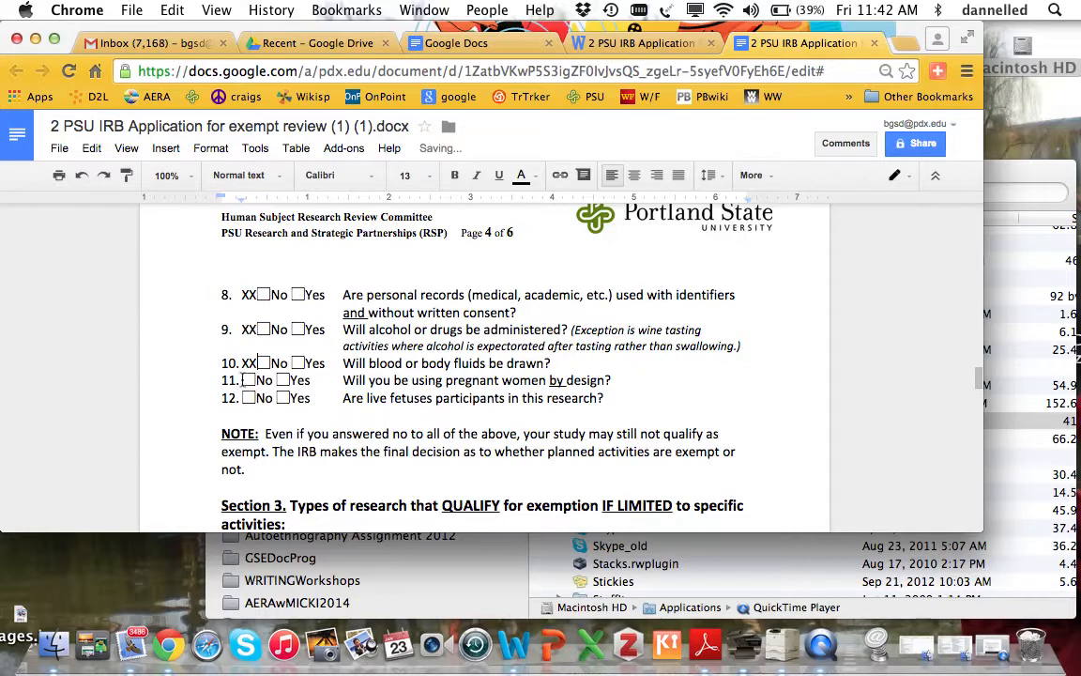
- Type XX beside the No box for questions 11 and 12
{"action": "left_click", "coordinate": [243, 380]}
{"action": "type", "text": "XX"}
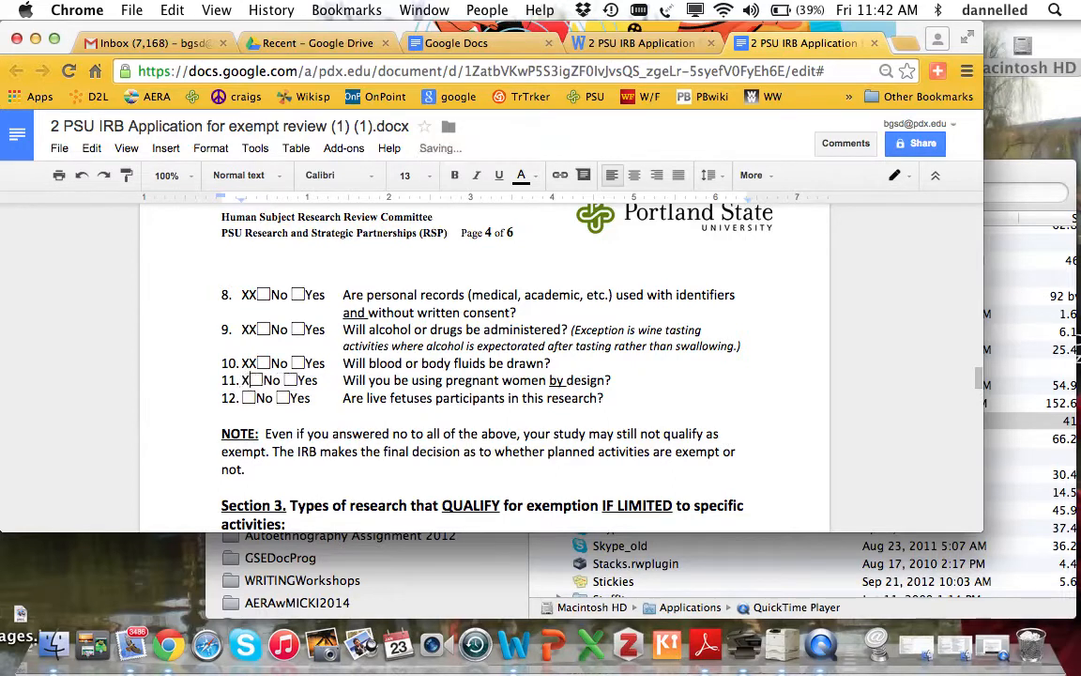
{"action": "left_click", "coordinate": [243, 398]}
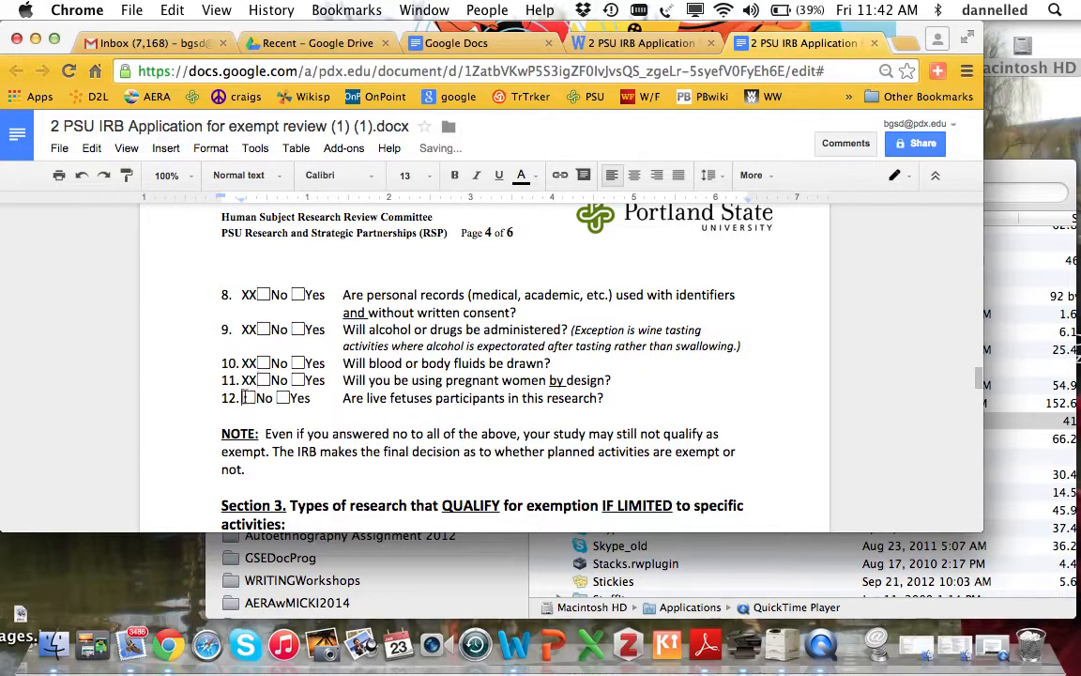
{"action": "type", "text": "XX"}
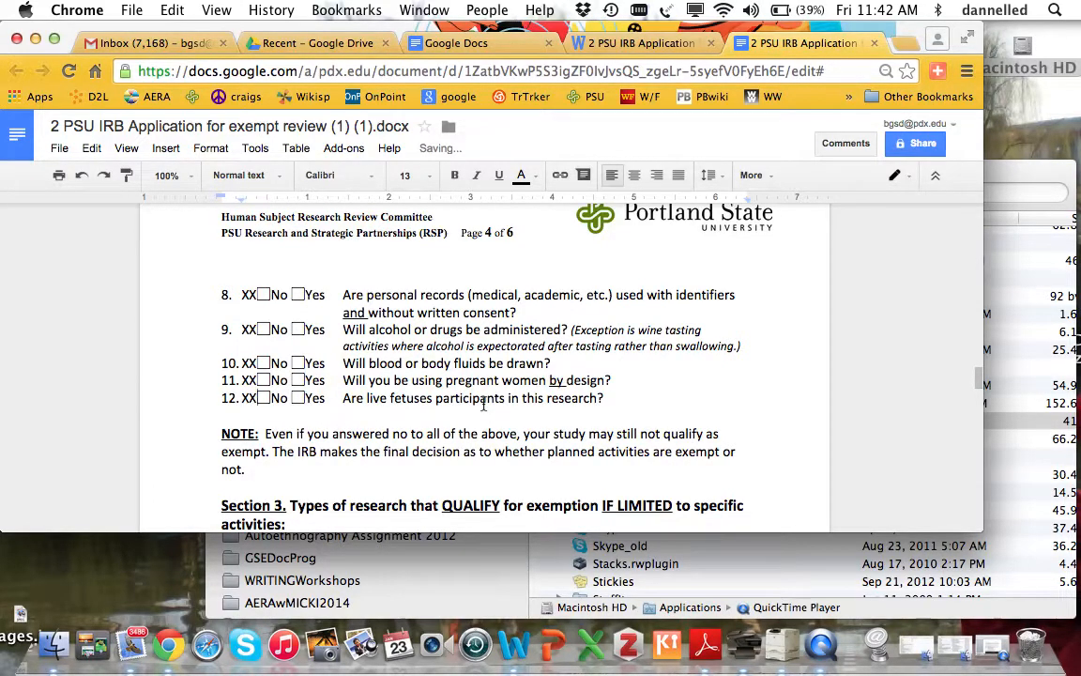
{"action": "scroll", "coordinate": [484, 403], "scroll_direction": "down", "scroll_amount": 6}
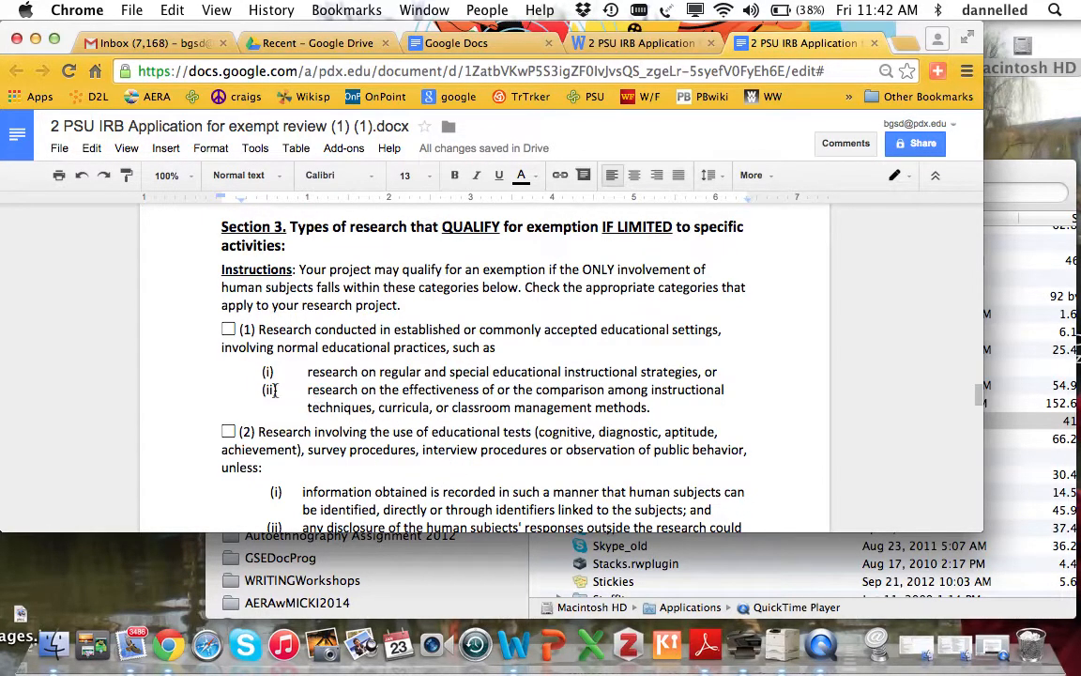
- Put XX before the checkboxes of Section 3 exemption categories (1) and (2)
{"action": "left_click", "coordinate": [227, 329]}
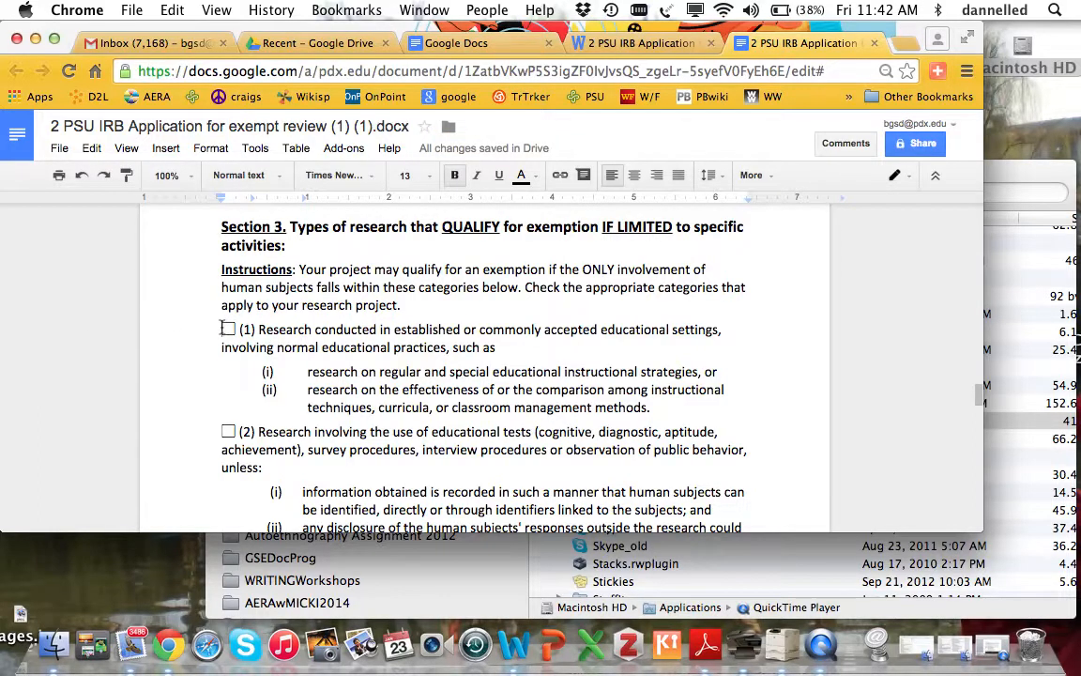
{"action": "type", "text": "XX"}
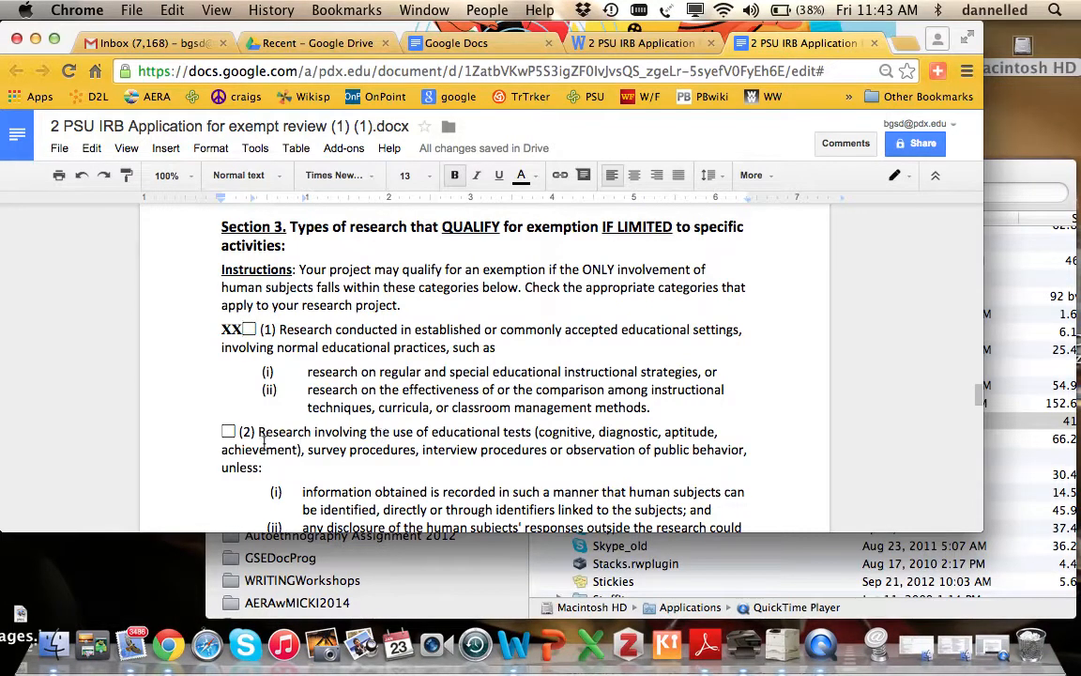
{"action": "left_click", "coordinate": [221, 432]}
{"action": "type", "text": "XX"}
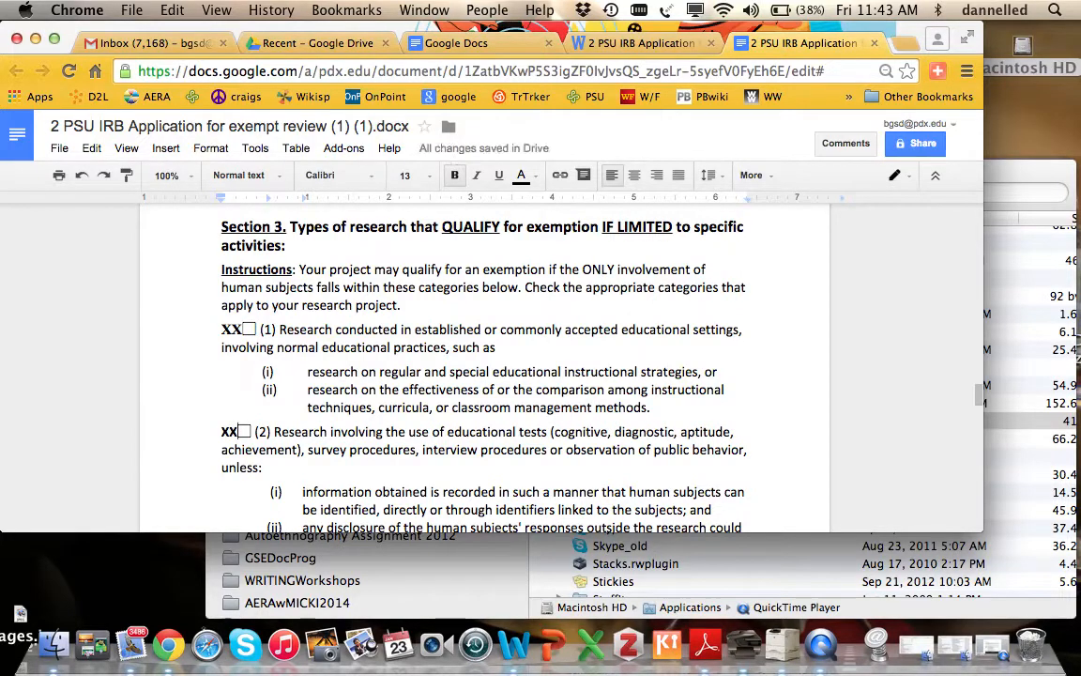
{"action": "scroll", "coordinate": [484, 366], "scroll_direction": "down", "scroll_amount": 3}
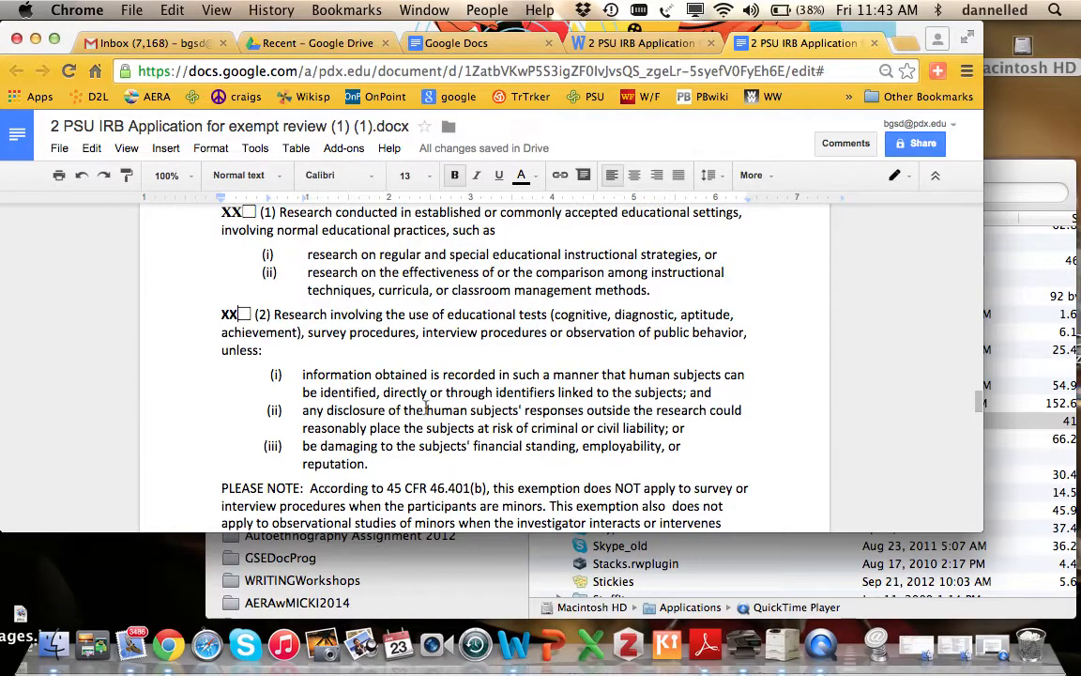
{"action": "scroll", "coordinate": [434, 376], "scroll_direction": "down", "scroll_amount": 2}
{"action": "scroll", "coordinate": [434, 375], "scroll_direction": "down", "scroll_amount": 4}
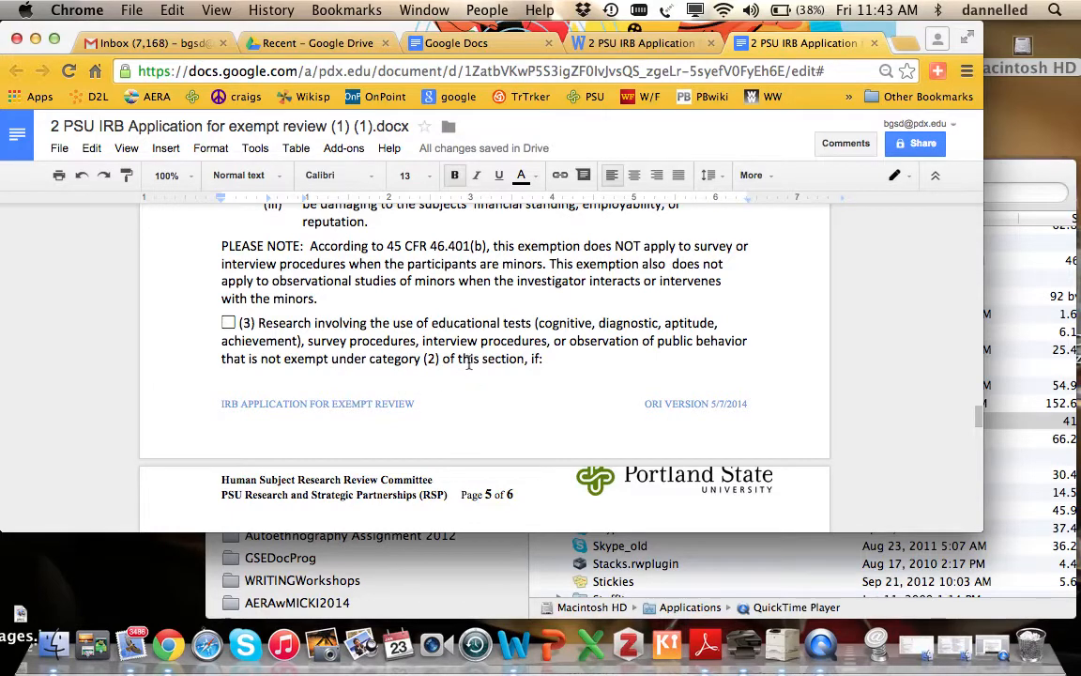
- Scroll through Section 3 categories (3)–(6) to Section 4 Justification of Exemption Category
{"action": "scroll", "coordinate": [468, 363], "scroll_direction": "down", "scroll_amount": 5}
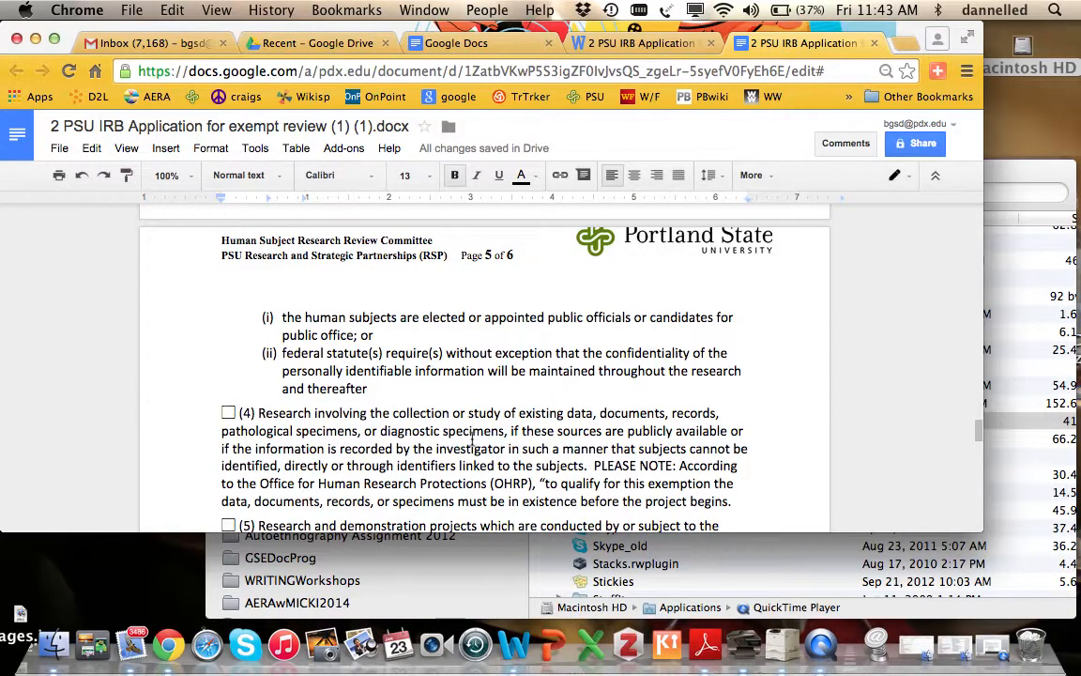
{"action": "scroll", "coordinate": [491, 438], "scroll_direction": "down", "scroll_amount": 3}
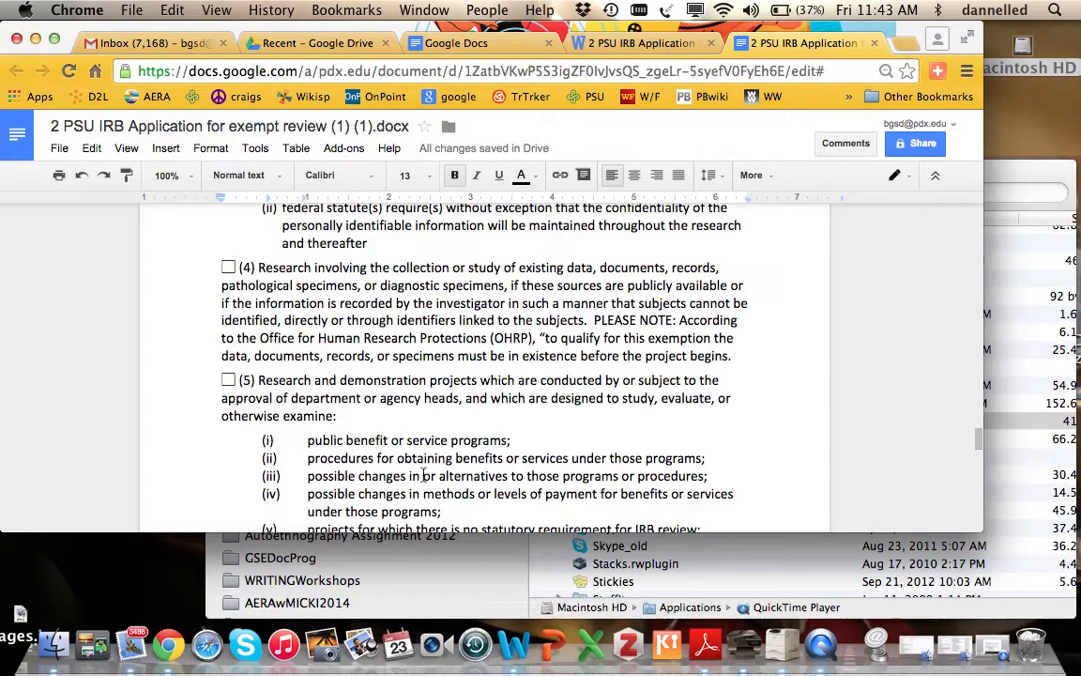
{"action": "scroll", "coordinate": [423, 505], "scroll_direction": "down", "scroll_amount": 2}
{"action": "scroll", "coordinate": [424, 506], "scroll_direction": "down", "scroll_amount": 2}
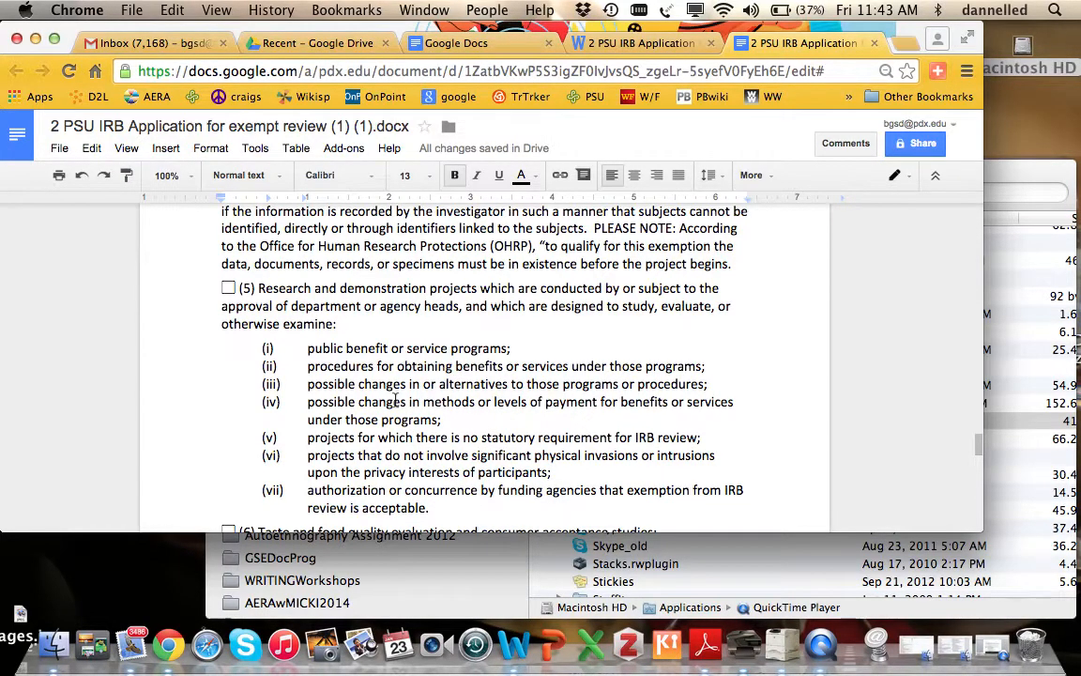
{"action": "scroll", "coordinate": [519, 424], "scroll_direction": "down", "scroll_amount": 1}
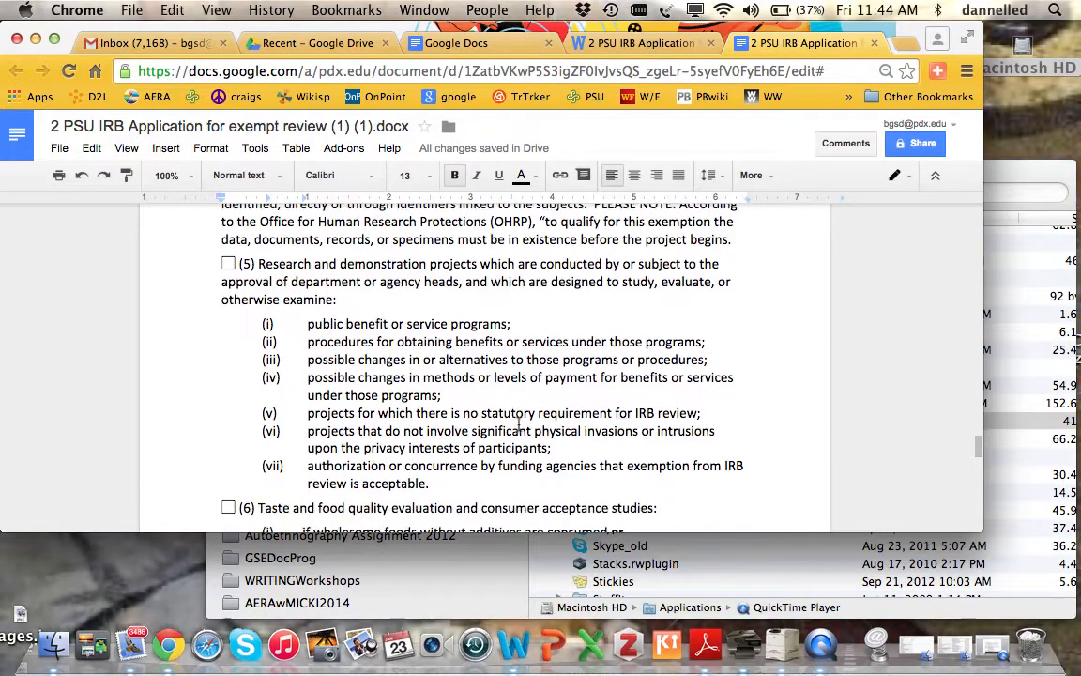
{"action": "scroll", "coordinate": [519, 424], "scroll_direction": "down", "scroll_amount": 5}
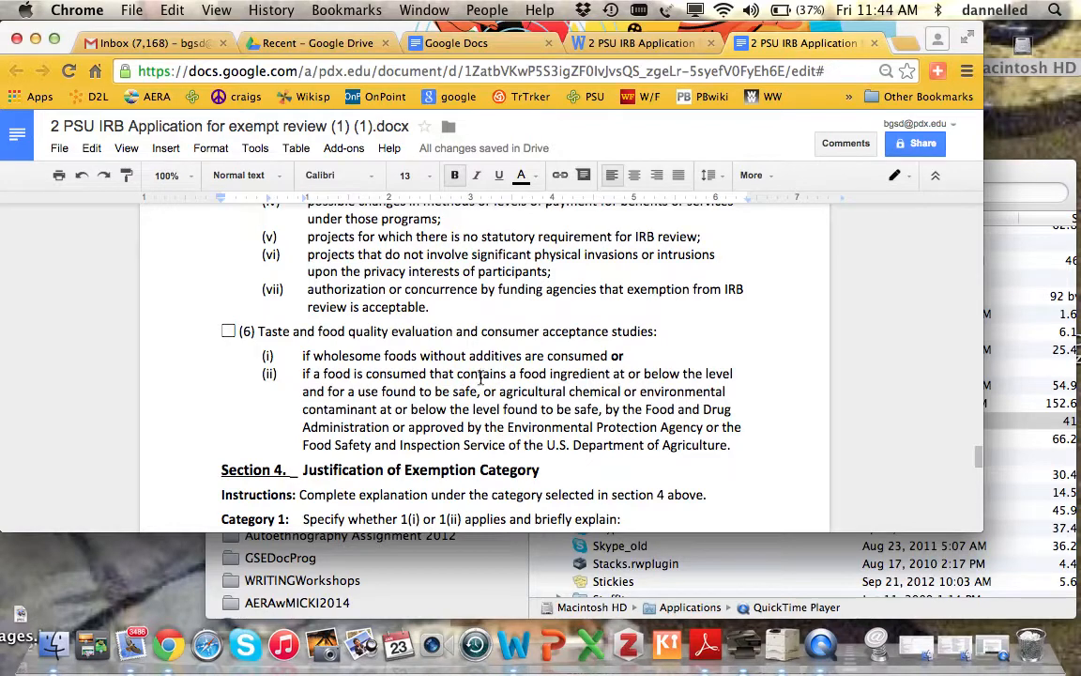
{"action": "scroll", "coordinate": [485, 388], "scroll_direction": "down", "scroll_amount": 5}
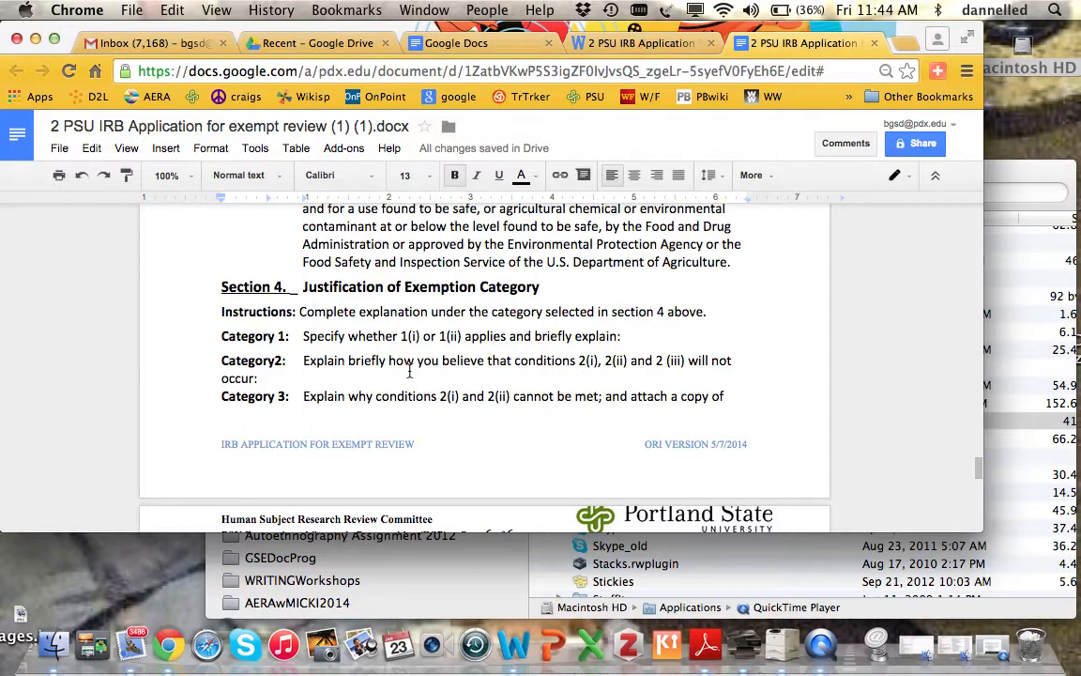
- Scroll past Section 4 and Section 5 Study Specific Questions to Section 6 Attachments
{"action": "scroll", "coordinate": [409, 372], "scroll_direction": "down", "scroll_amount": 10}
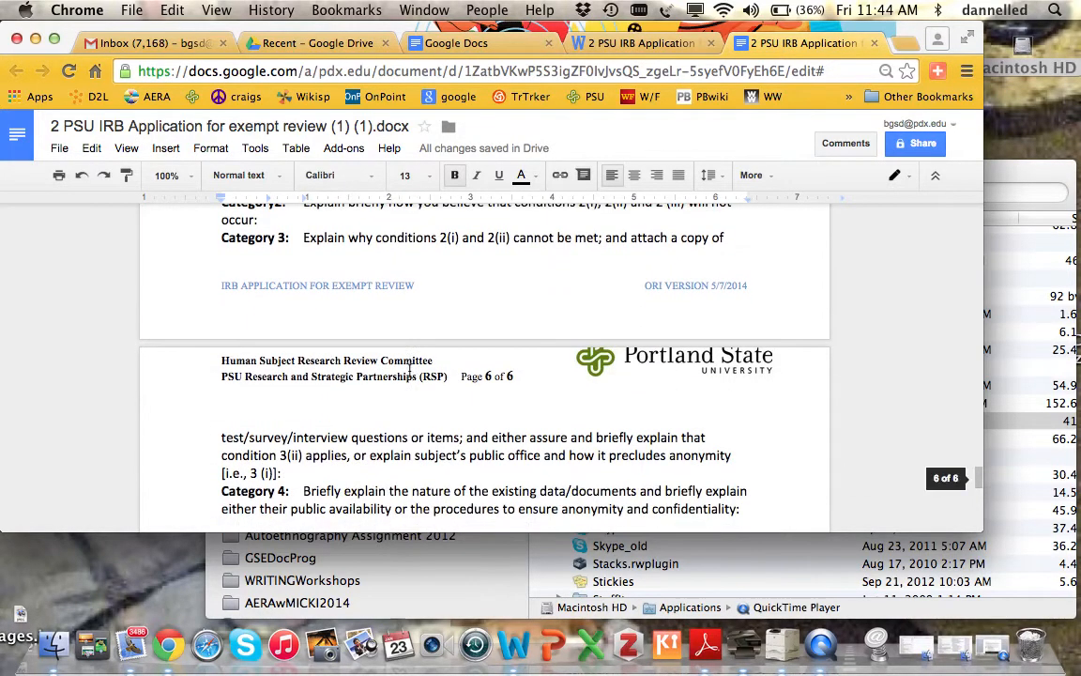
{"action": "scroll", "coordinate": [410, 373], "scroll_direction": "up", "scroll_amount": 1}
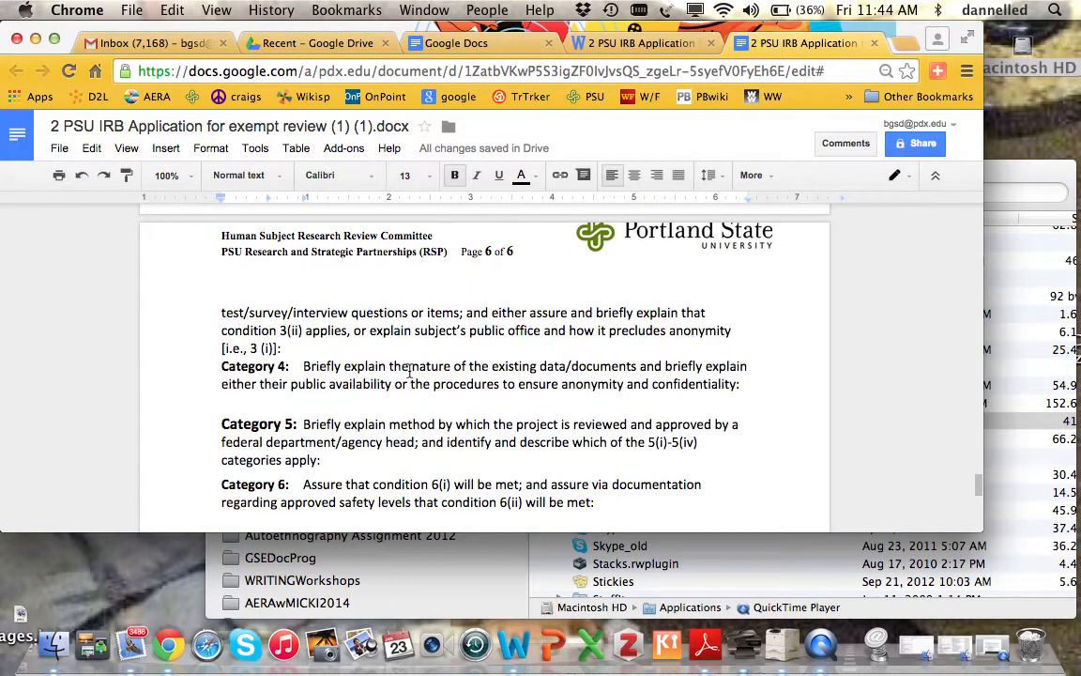
{"action": "scroll", "coordinate": [410, 372], "scroll_direction": "down", "scroll_amount": 3}
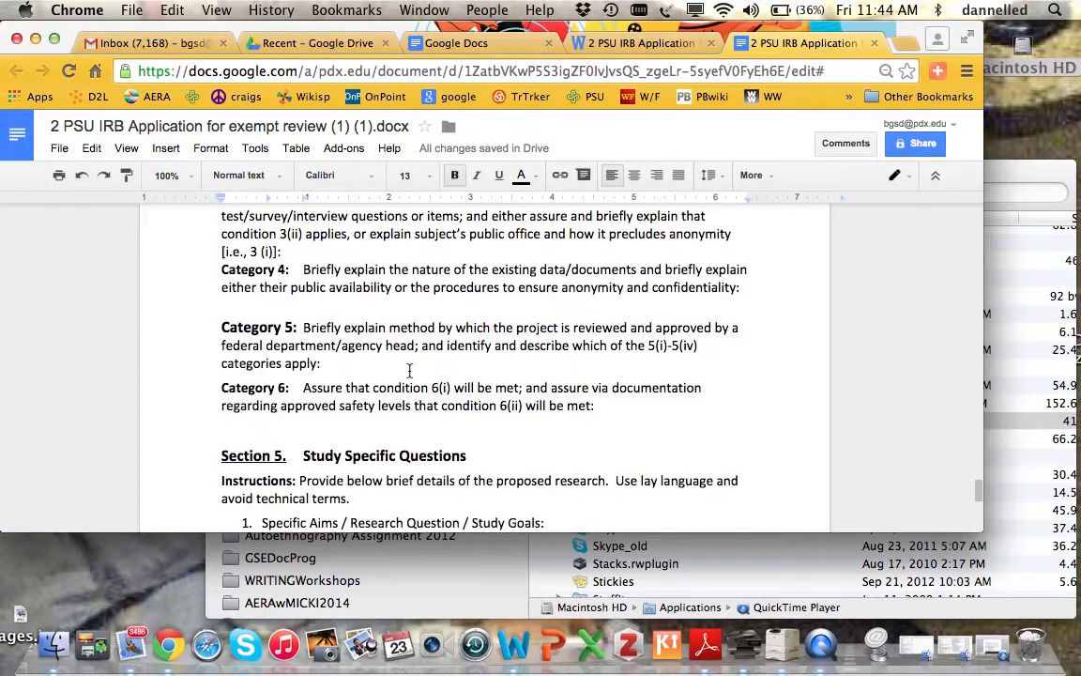
{"action": "scroll", "coordinate": [410, 372], "scroll_direction": "down", "scroll_amount": 1}
{"action": "scroll", "coordinate": [410, 370], "scroll_direction": "down", "scroll_amount": 6}
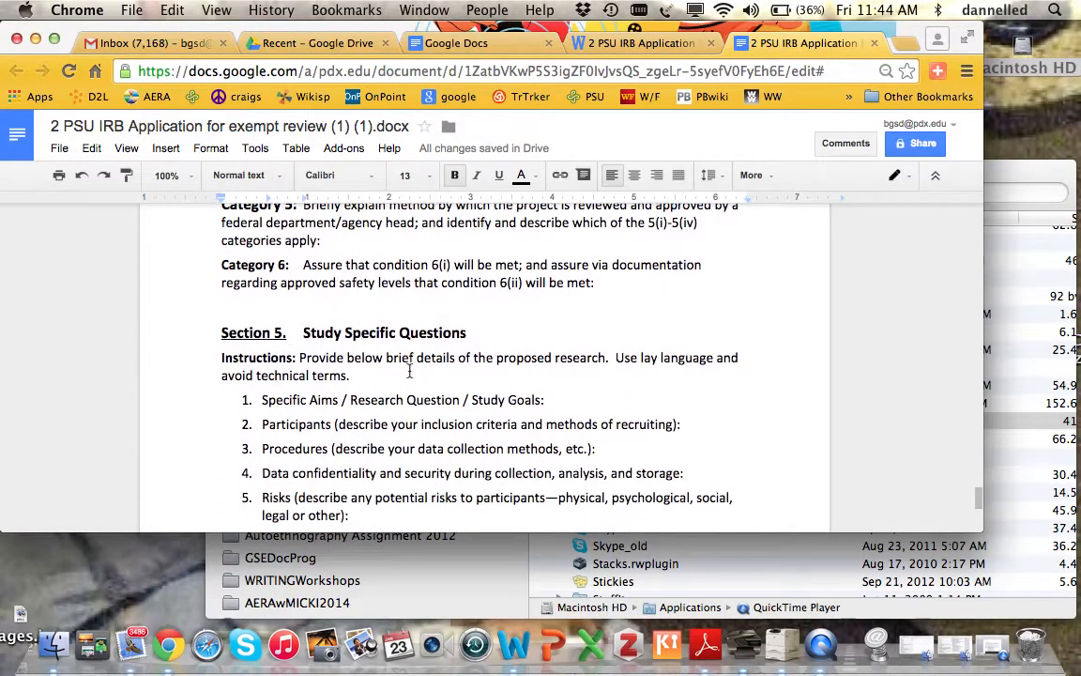
{"action": "scroll", "coordinate": [409, 372], "scroll_direction": "down", "scroll_amount": 1}
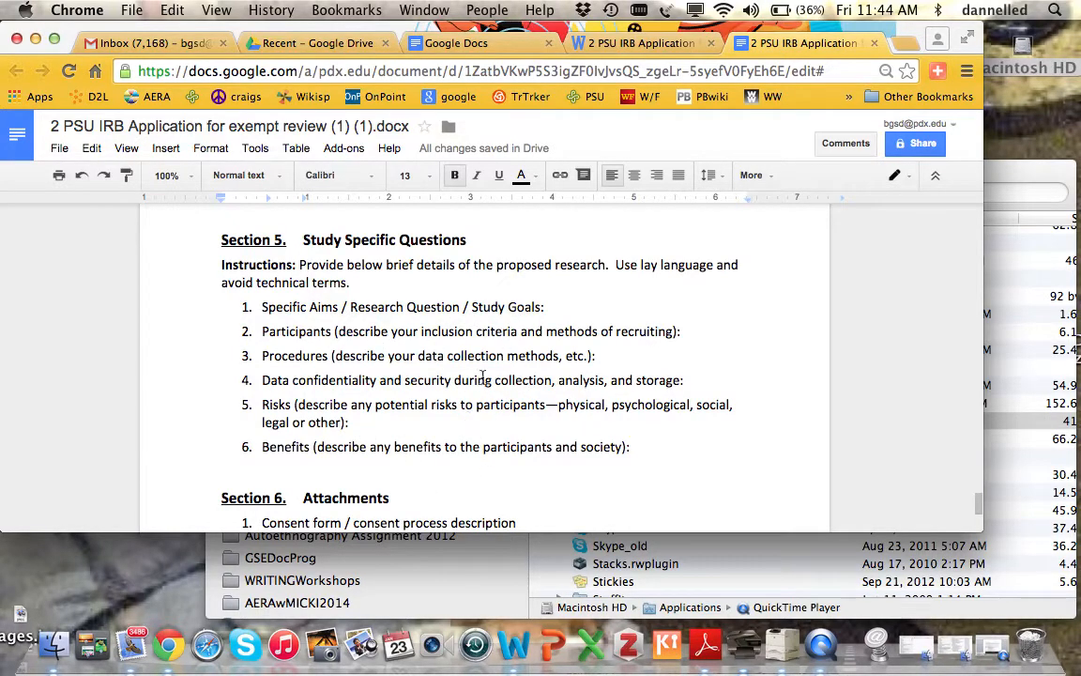
{"action": "scroll", "coordinate": [483, 375], "scroll_direction": "down", "scroll_amount": 5}
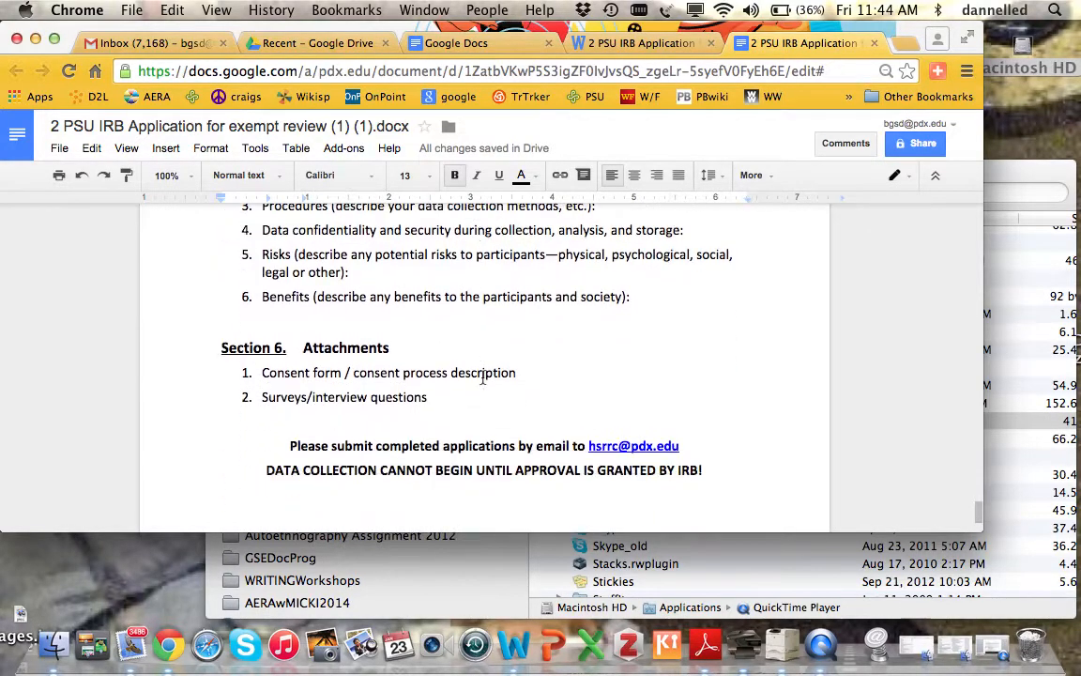